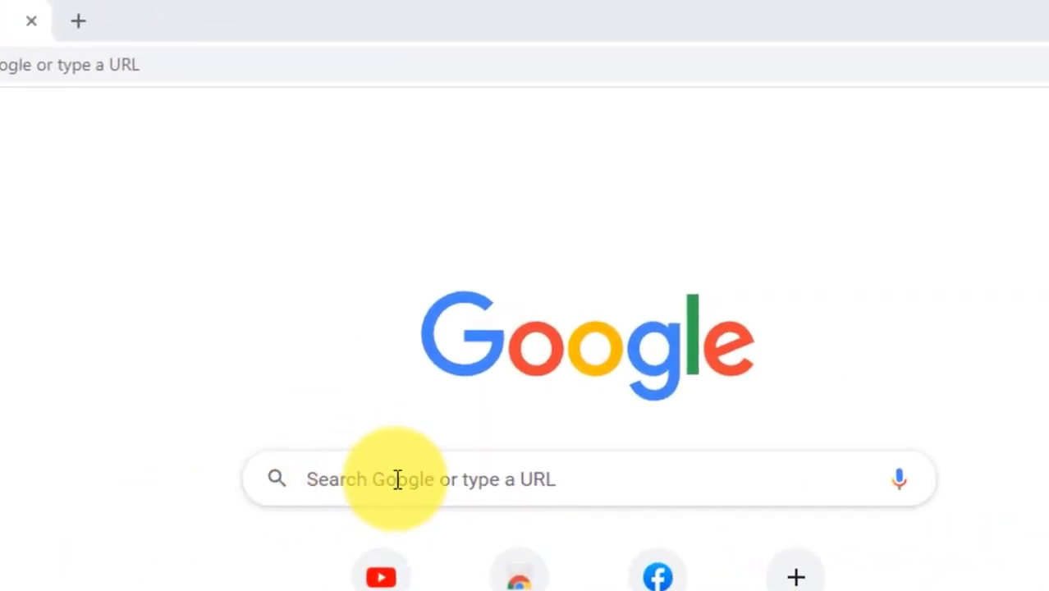
Search Google for "evasha it".
{"action": "left_click", "coordinate": [395, 479]}
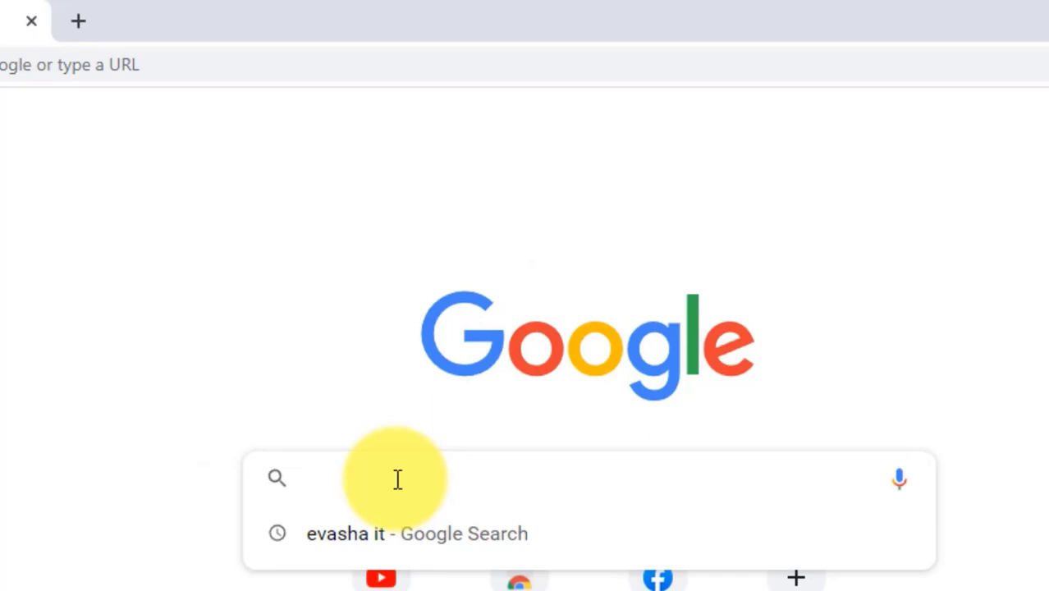
{"action": "type", "text": "evasha it"}
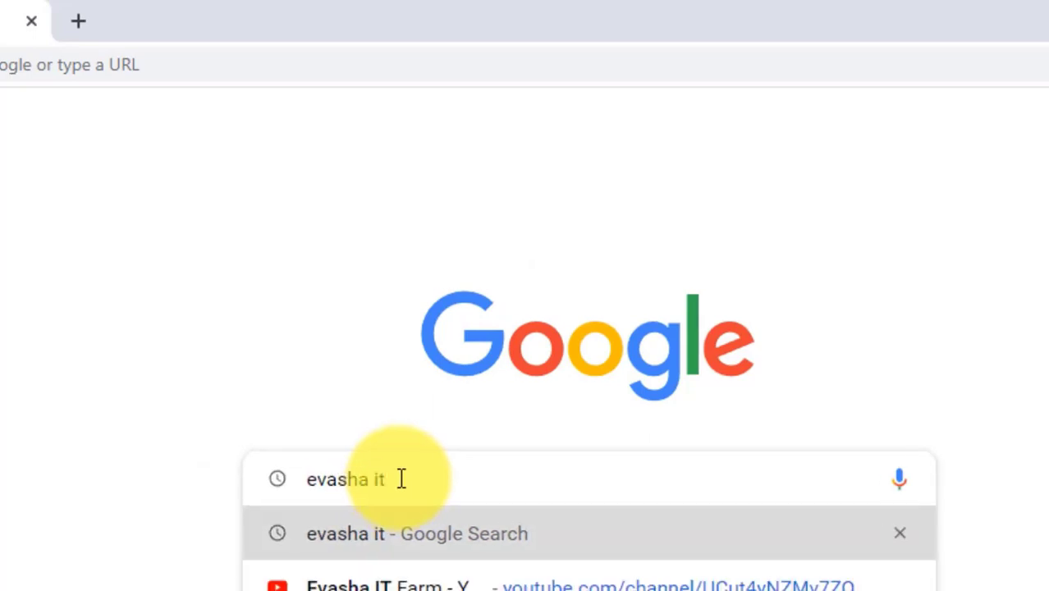
{"action": "key", "text": "Return"}
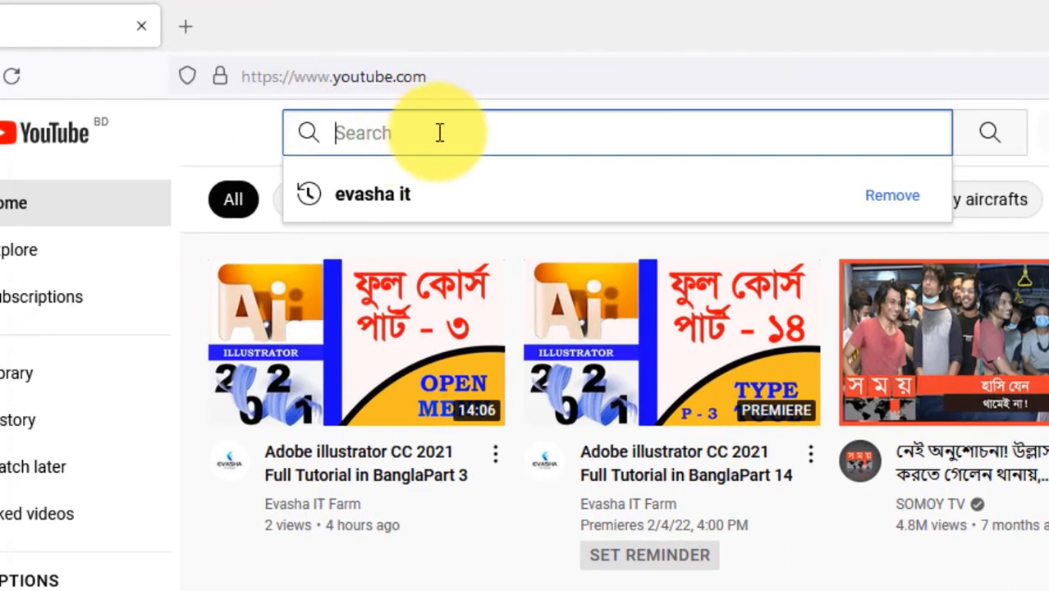
Search YouTube for "evasha it" and open the Evasha IT Farm channel.
{"action": "type", "text": "e"}
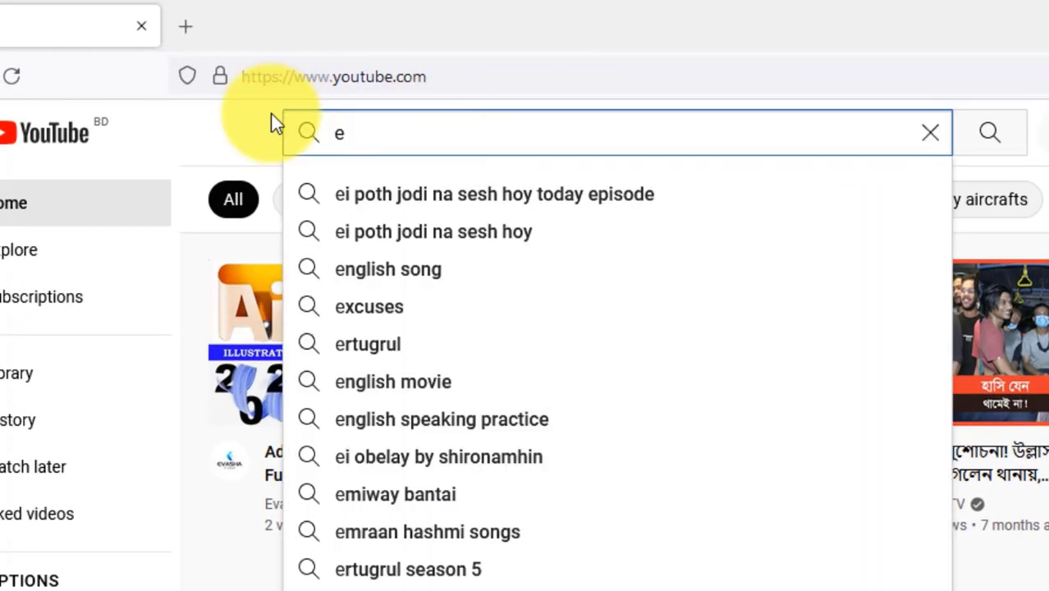
{"action": "type", "text": "vasha"}
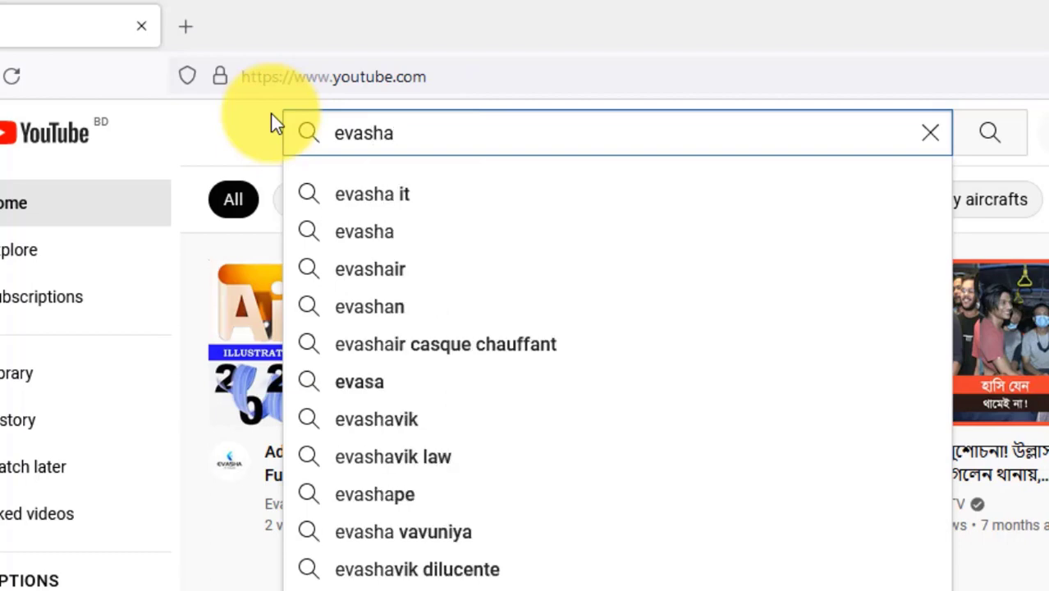
{"action": "type", "text": " it"}
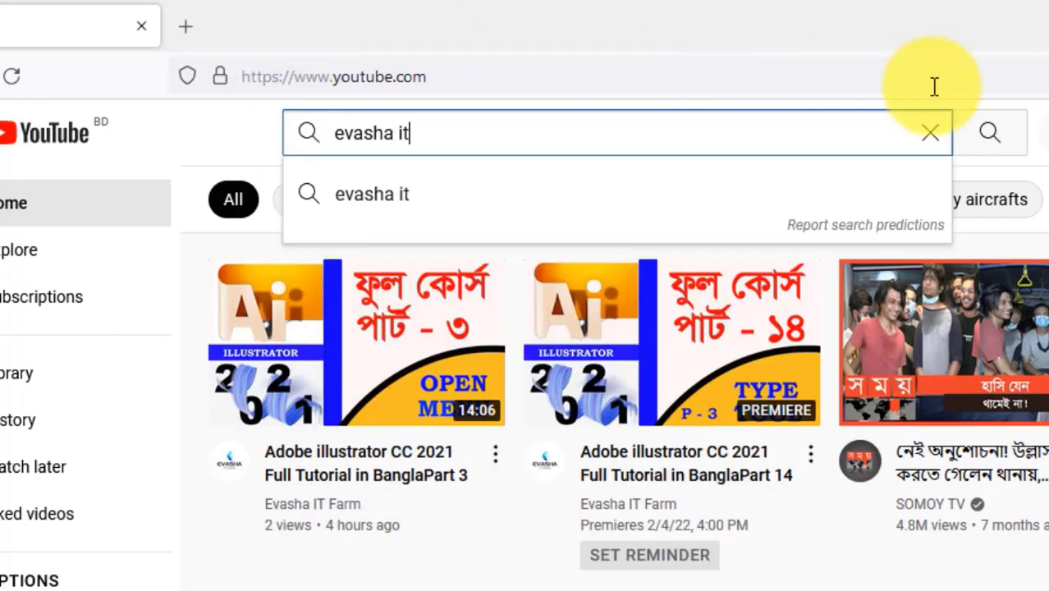
{"action": "left_click", "coordinate": [995, 140]}
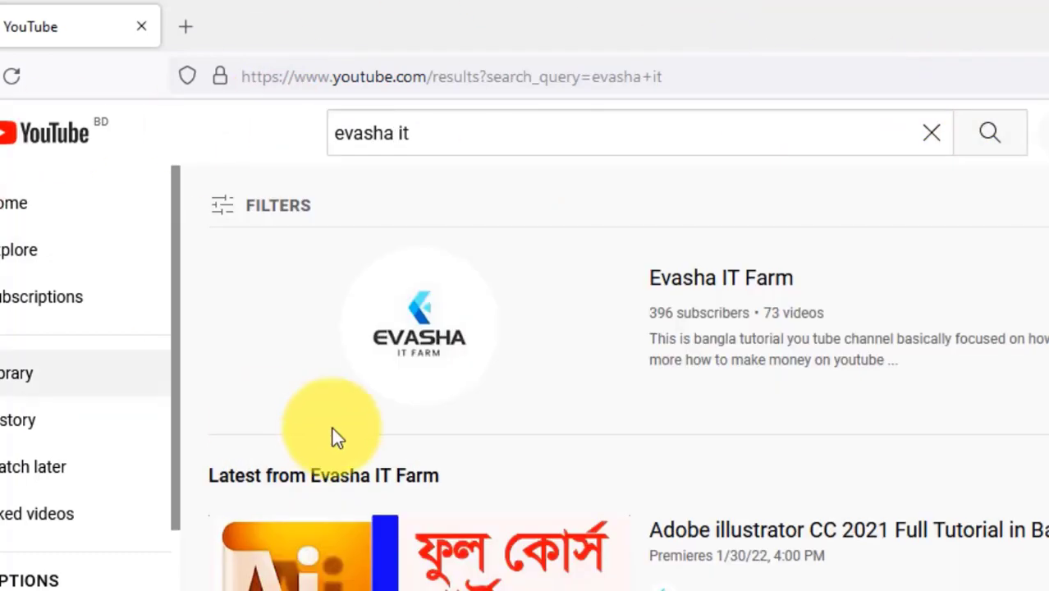
{"action": "left_click", "coordinate": [404, 335]}
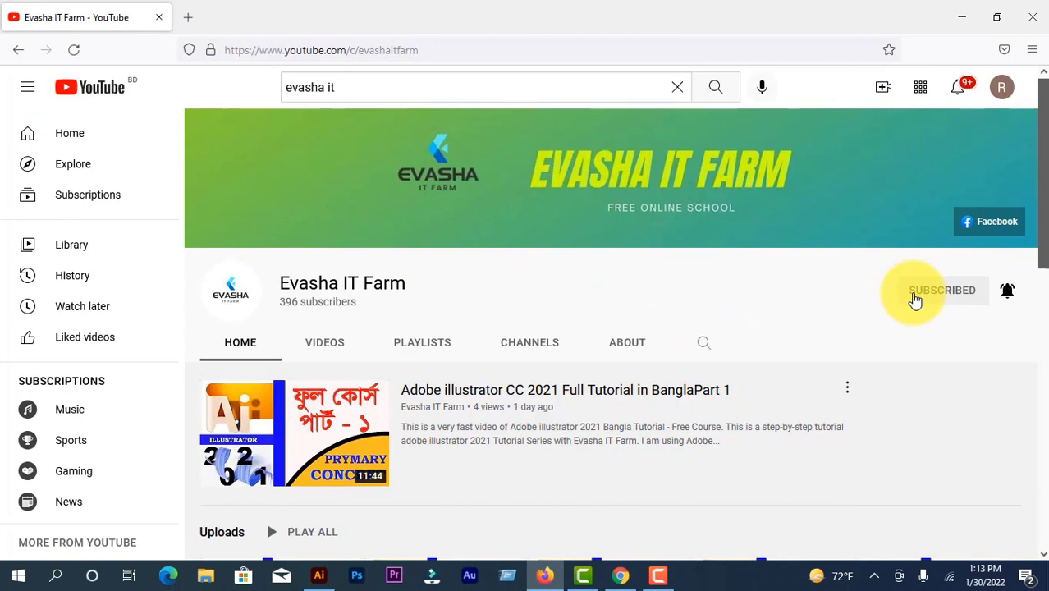
Unsubscribe from the Evasha IT Farm channel and view its created playlists.
{"action": "left_click", "coordinate": [916, 300]}
{"action": "scroll", "coordinate": [499, 304], "scroll_direction": "down", "scroll_amount": 1}
{"action": "left_click", "coordinate": [415, 276]}
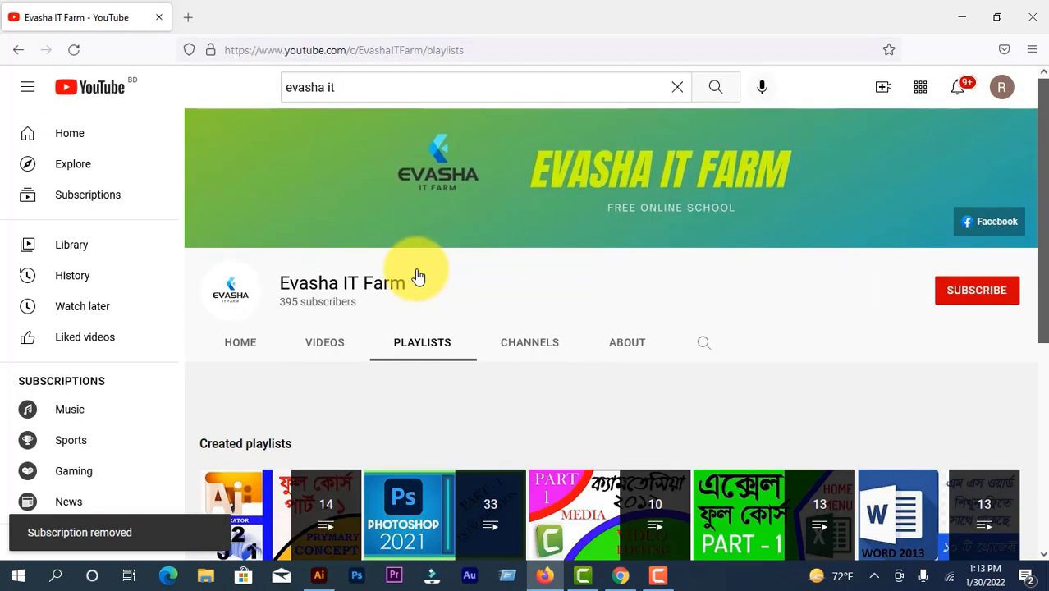
{"action": "scroll", "coordinate": [485, 366], "scroll_direction": "down", "scroll_amount": 3}
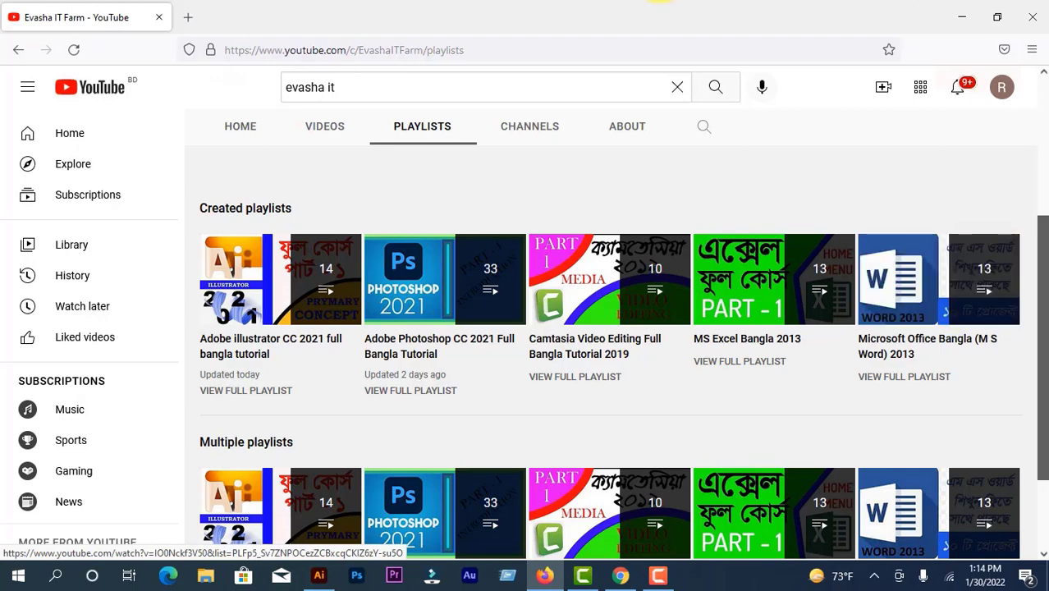
Look through the channel's uploaded videos, from the Illustrator lessons down to the Microsoft Word tutorials.
{"action": "left_click", "coordinate": [332, 135]}
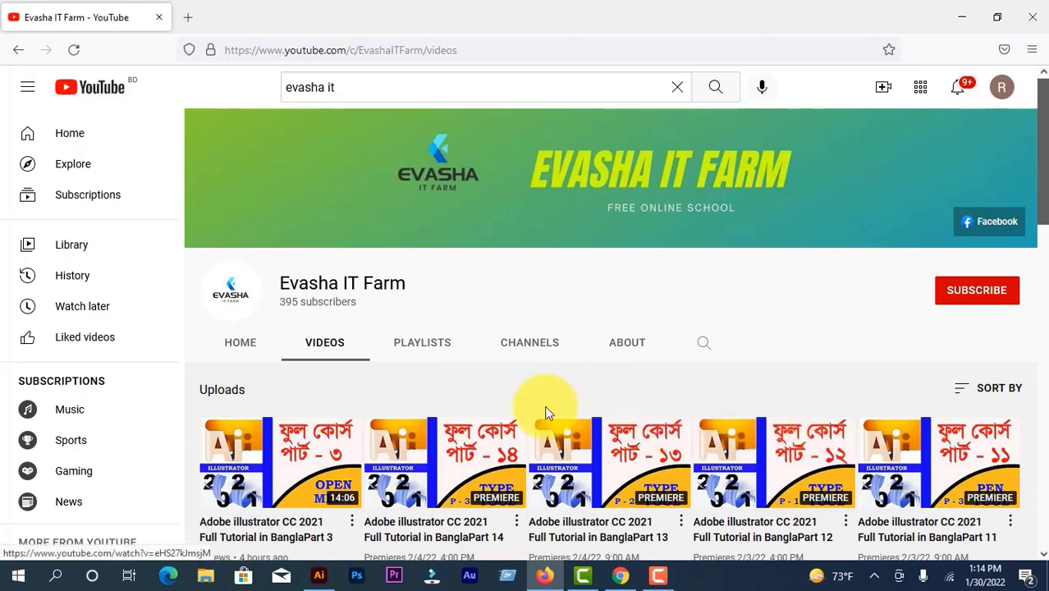
{"action": "scroll", "coordinate": [543, 414], "scroll_direction": "down", "scroll_amount": 4}
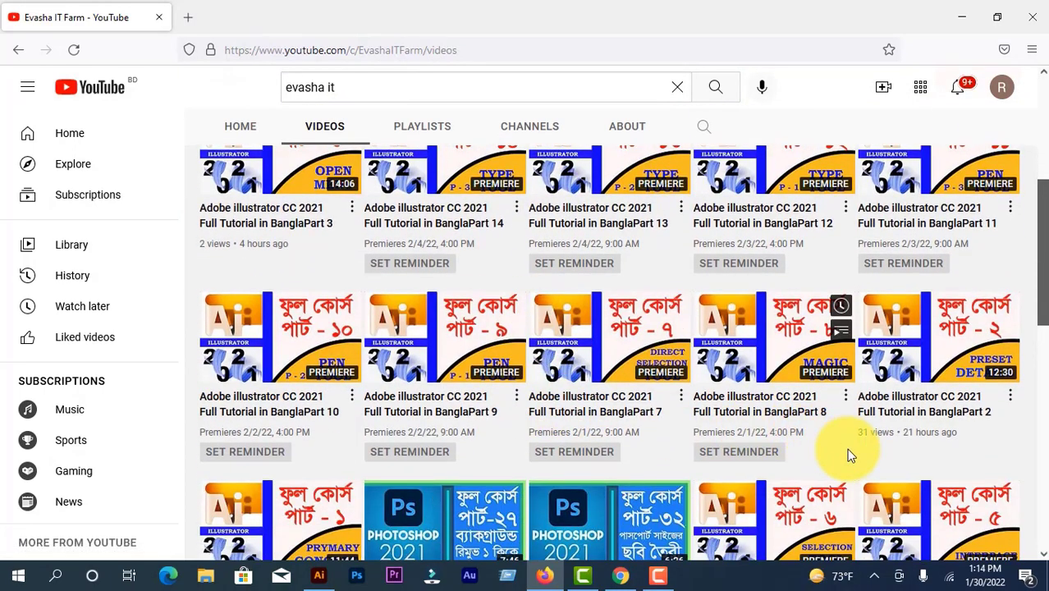
{"action": "scroll", "coordinate": [847, 448], "scroll_direction": "down", "scroll_amount": 1}
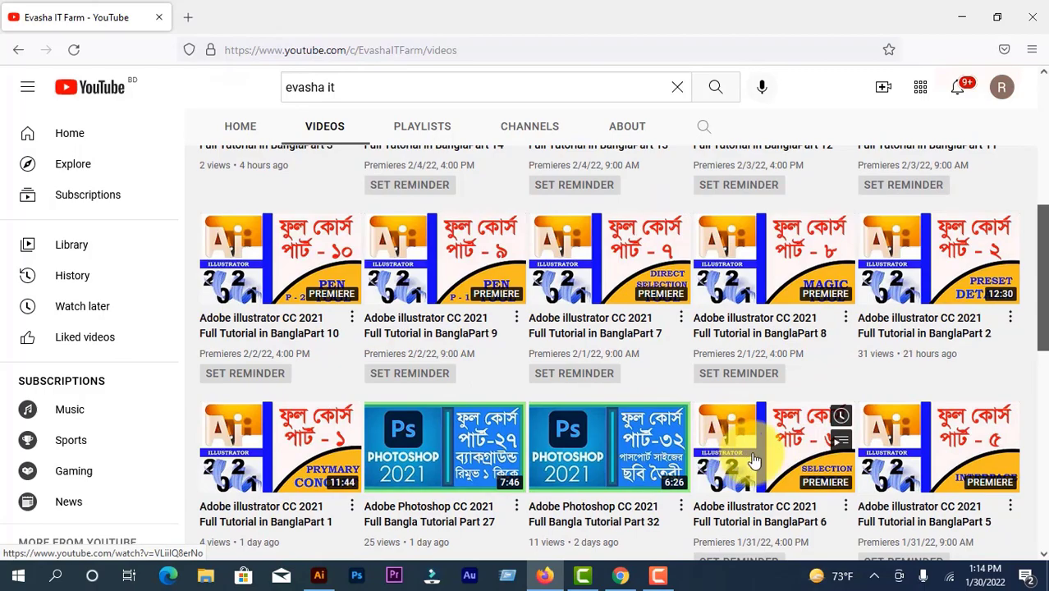
{"action": "scroll", "coordinate": [818, 398], "scroll_direction": "down", "scroll_amount": 4}
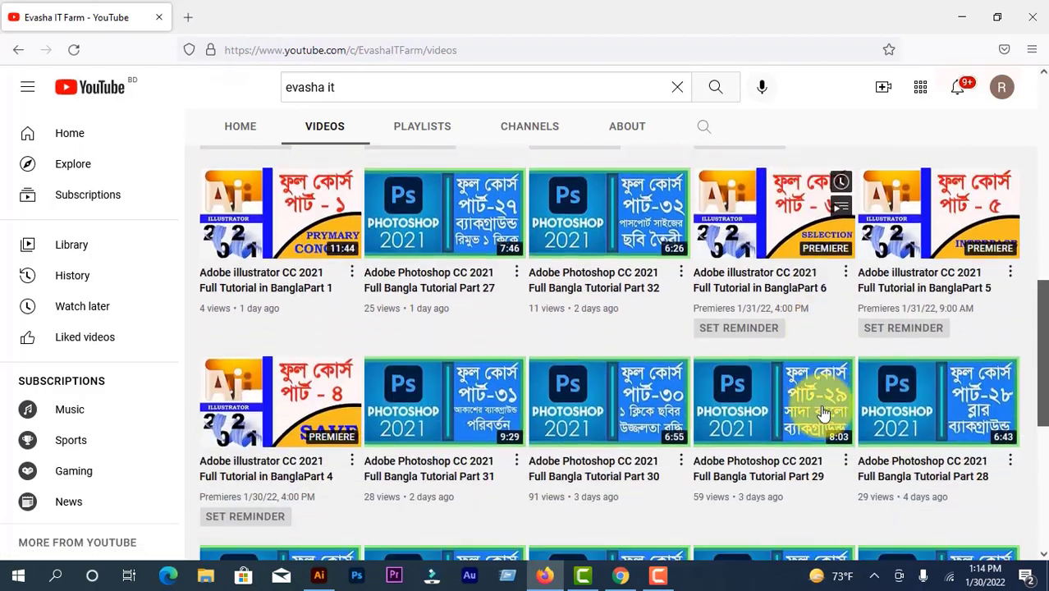
{"action": "scroll", "coordinate": [824, 414], "scroll_direction": "down", "scroll_amount": 14}
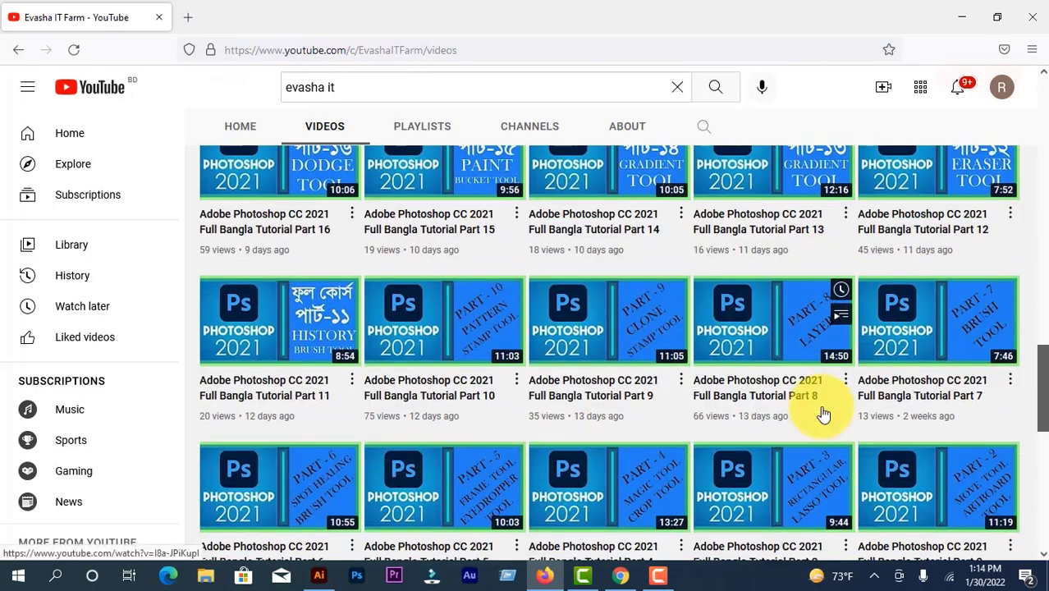
{"action": "scroll", "coordinate": [820, 406], "scroll_direction": "down", "scroll_amount": 9}
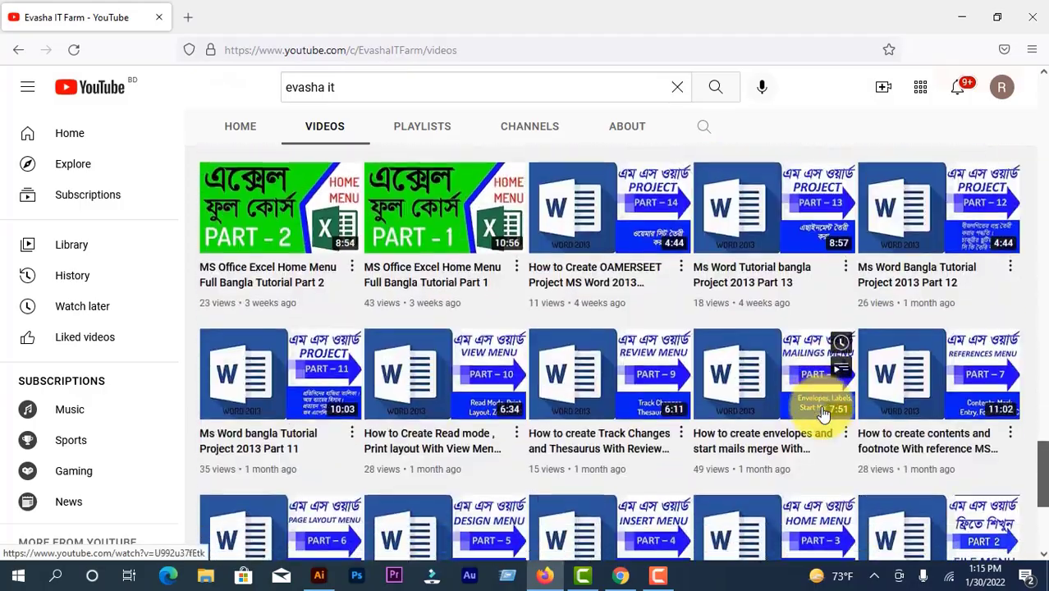
{"action": "scroll", "coordinate": [823, 415], "scroll_direction": "up", "scroll_amount": 20}
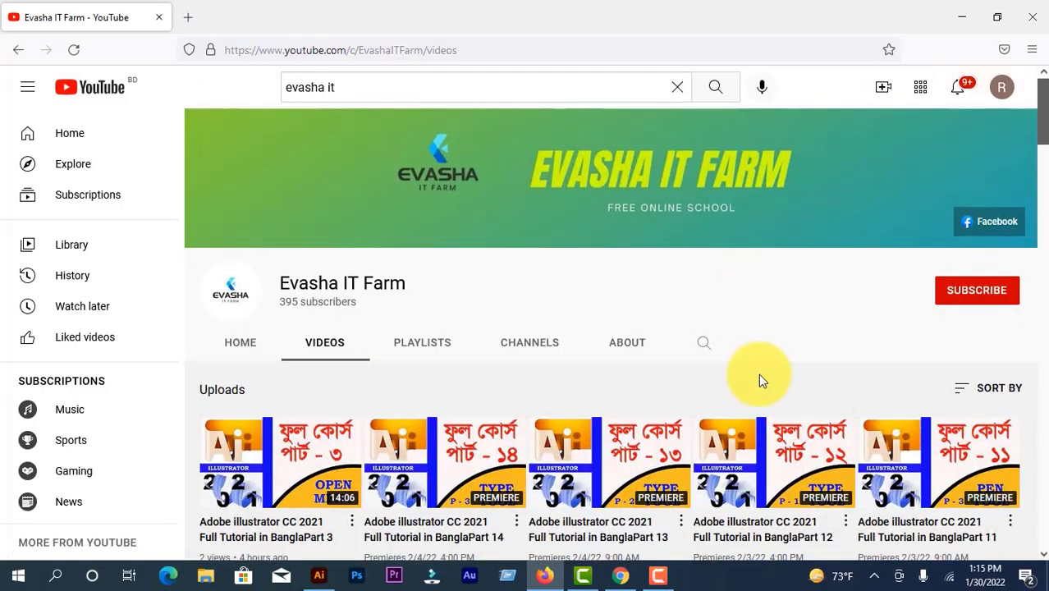
Subscribe to the Evasha IT Farm channel and set its notifications to All.
{"action": "left_click", "coordinate": [972, 294]}
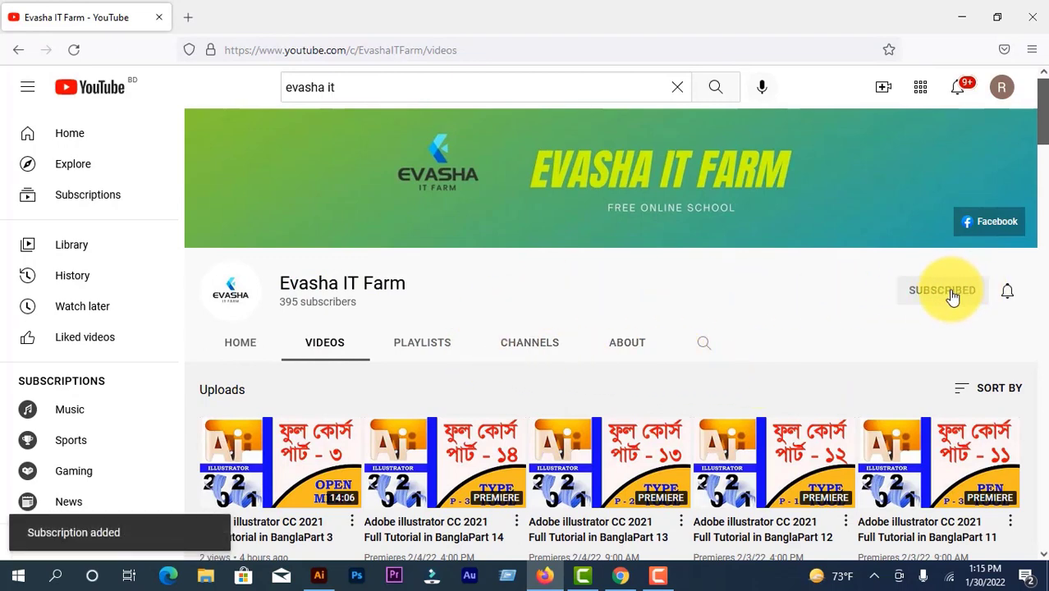
{"action": "left_click", "coordinate": [1008, 296]}
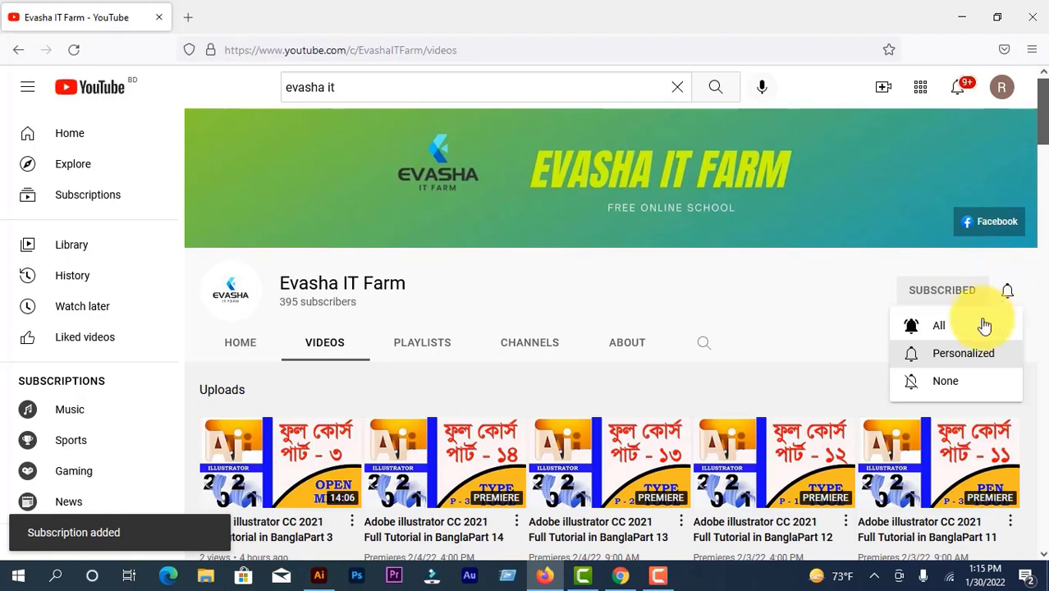
{"action": "left_click", "coordinate": [933, 333]}
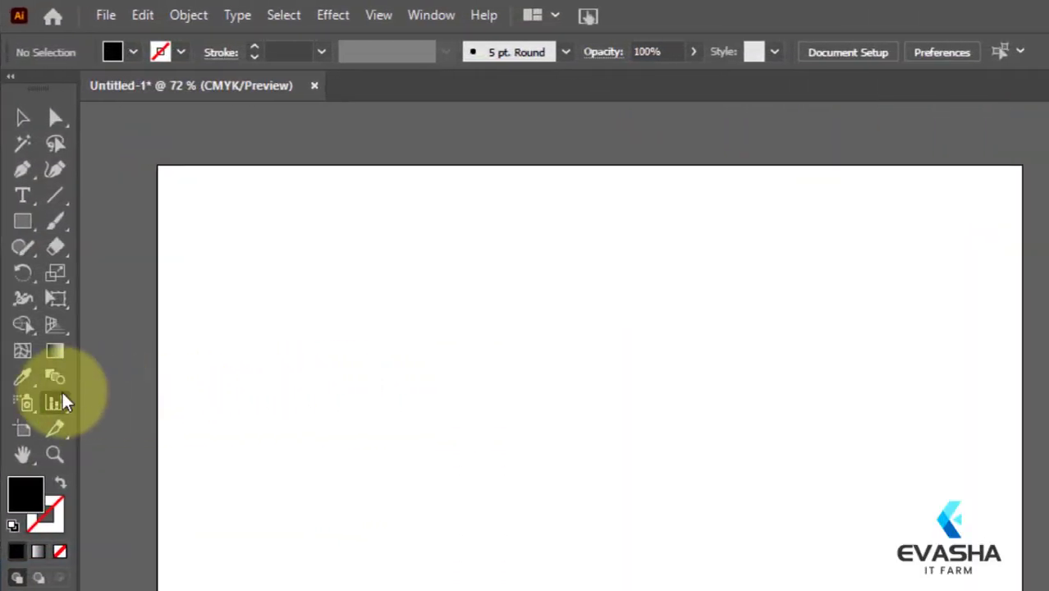
In Adobe Illustrator, create a column graph 300 pt wide and 300 pt high on the artboard.
{"action": "left_click", "coordinate": [61, 397]}
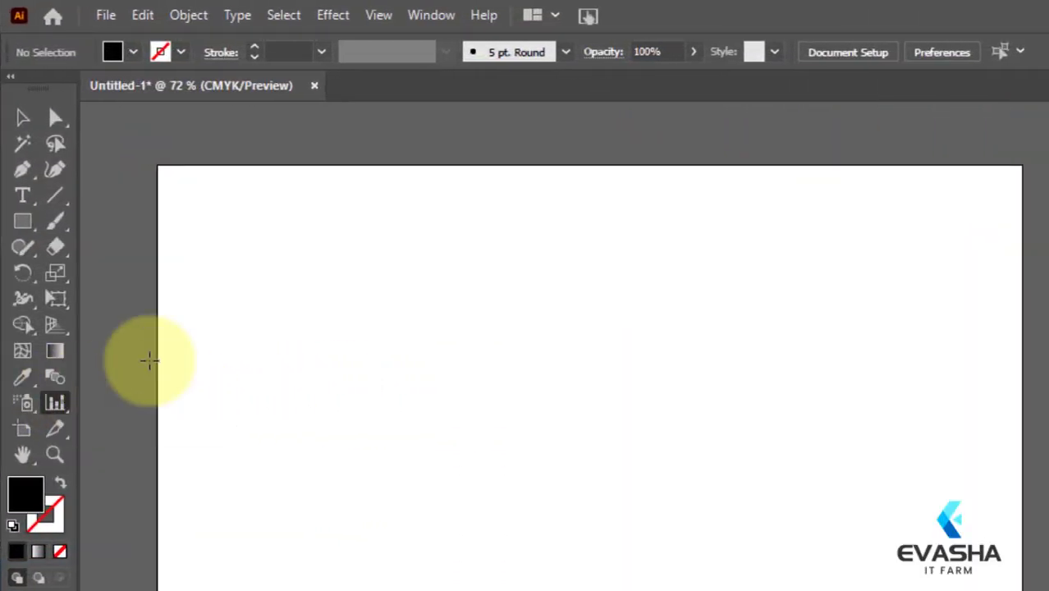
{"action": "left_click", "coordinate": [523, 339]}
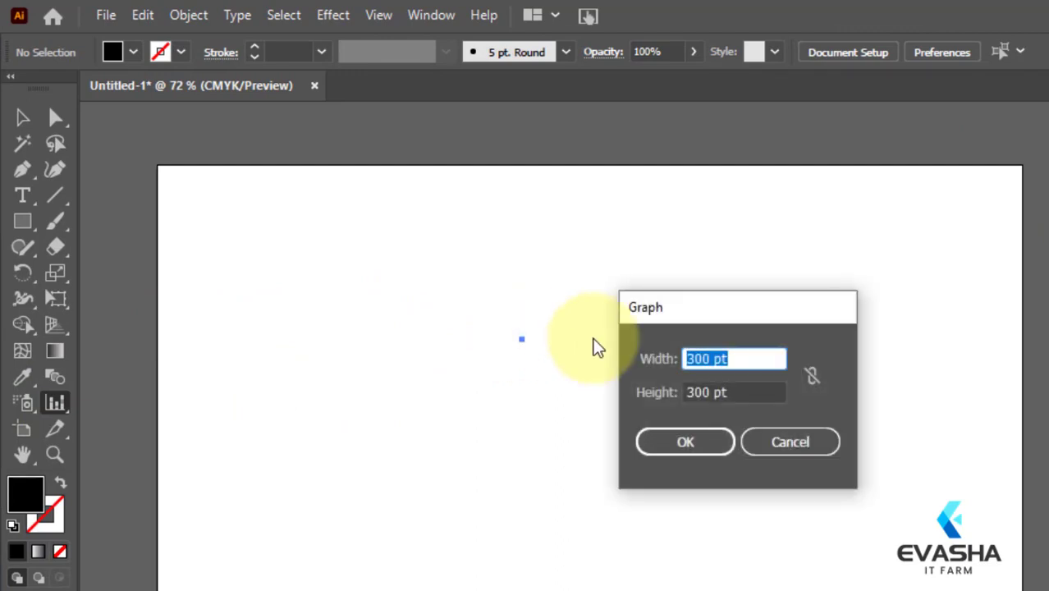
{"action": "left_click", "coordinate": [699, 446]}
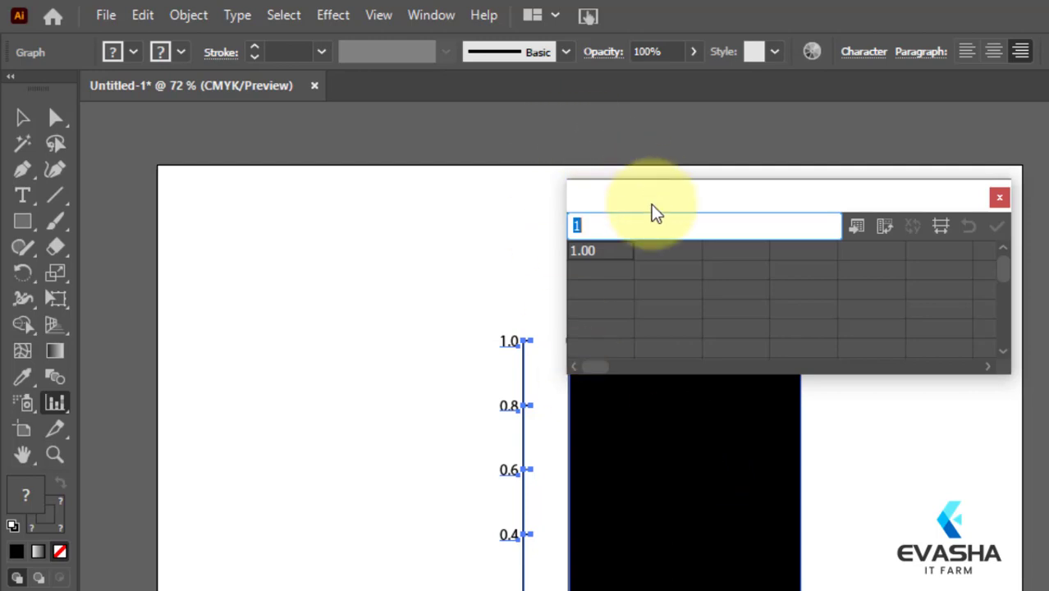
Move the graph to the artboard's upper-left corner and place the graph data window right beside it.
{"action": "left_click_drag", "start_coordinate": [651, 205], "coordinate": [753, 205]}
{"action": "left_click", "coordinate": [23, 118]}
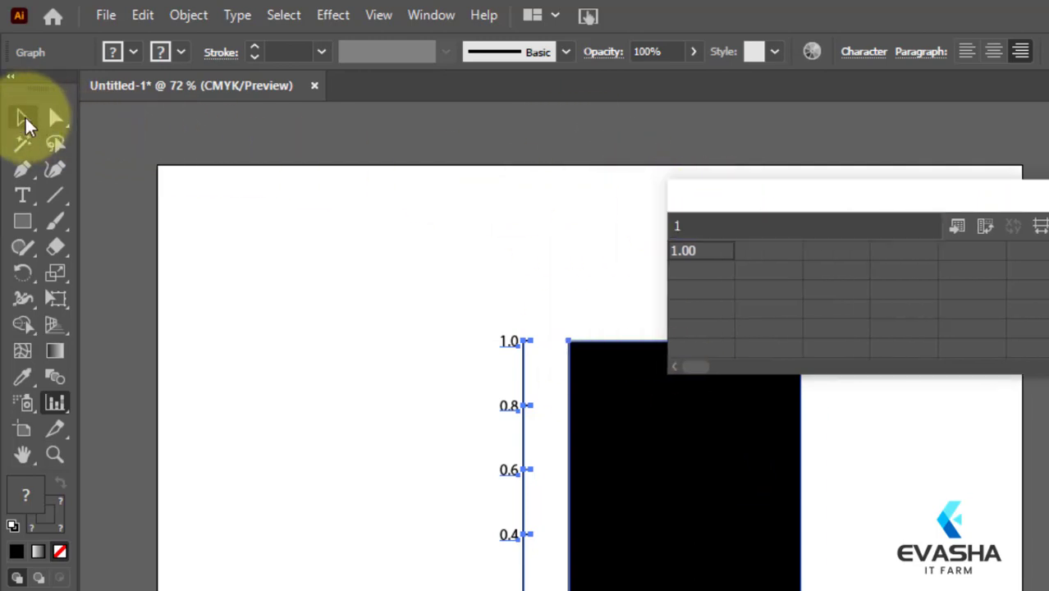
{"action": "left_click_drag", "start_coordinate": [560, 363], "coordinate": [234, 215]}
{"action": "left_click", "coordinate": [715, 224]}
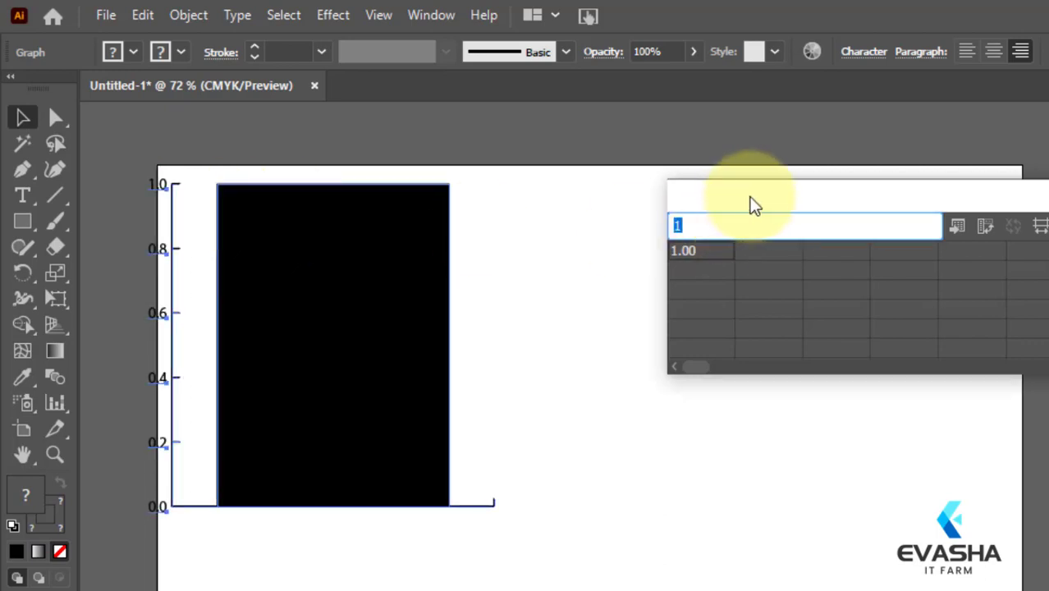
{"action": "left_click_drag", "start_coordinate": [752, 204], "coordinate": [553, 198]}
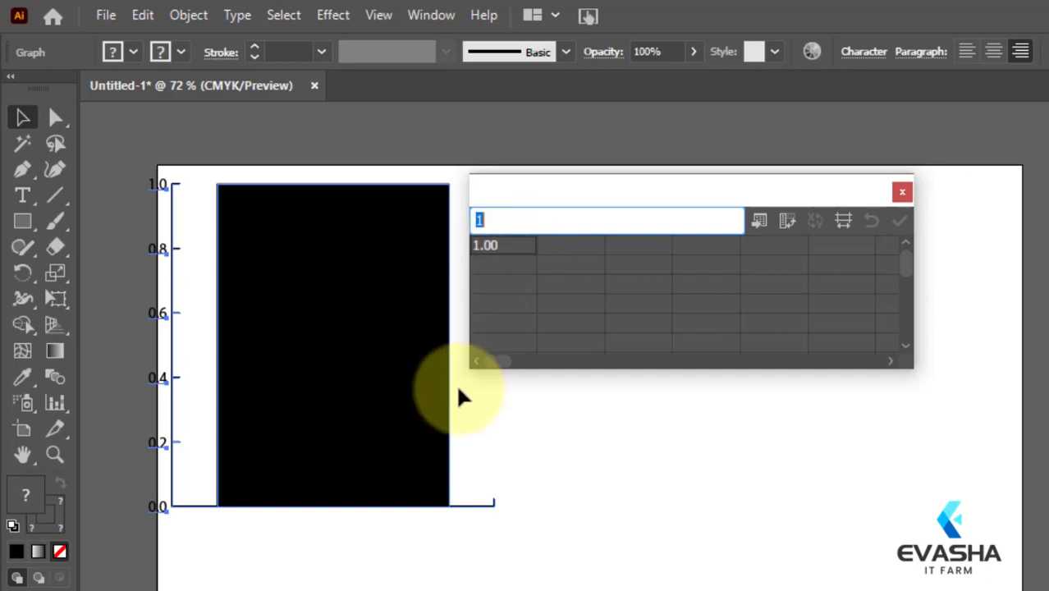
Fill the first column of the graph data with the labels A1 to A6 and discard the data changes.
{"action": "type", "text": "A1"}
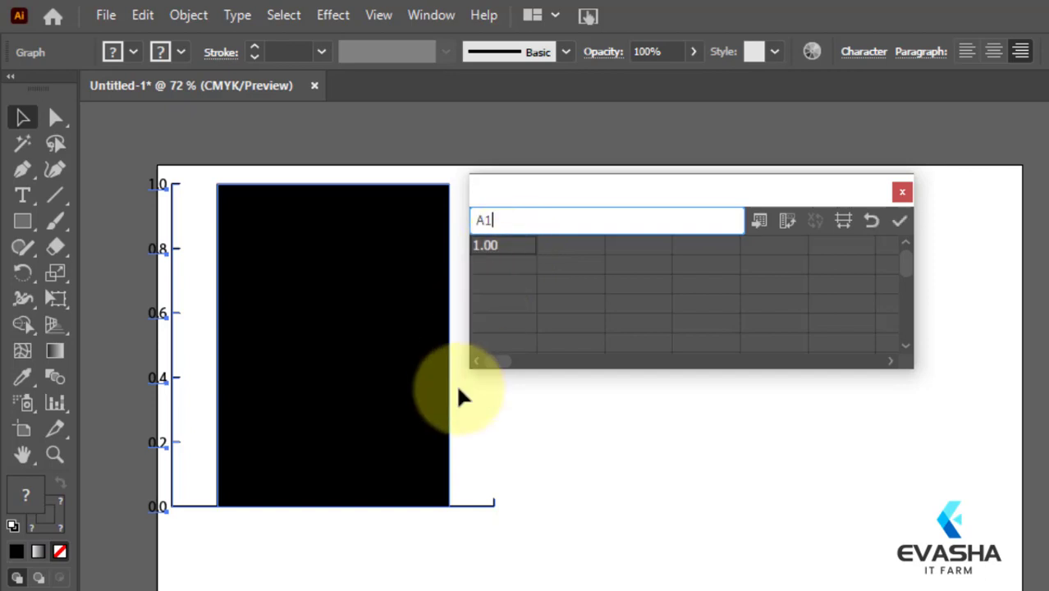
{"action": "left_click", "coordinate": [492, 267]}
{"action": "type", "text": "A2"}
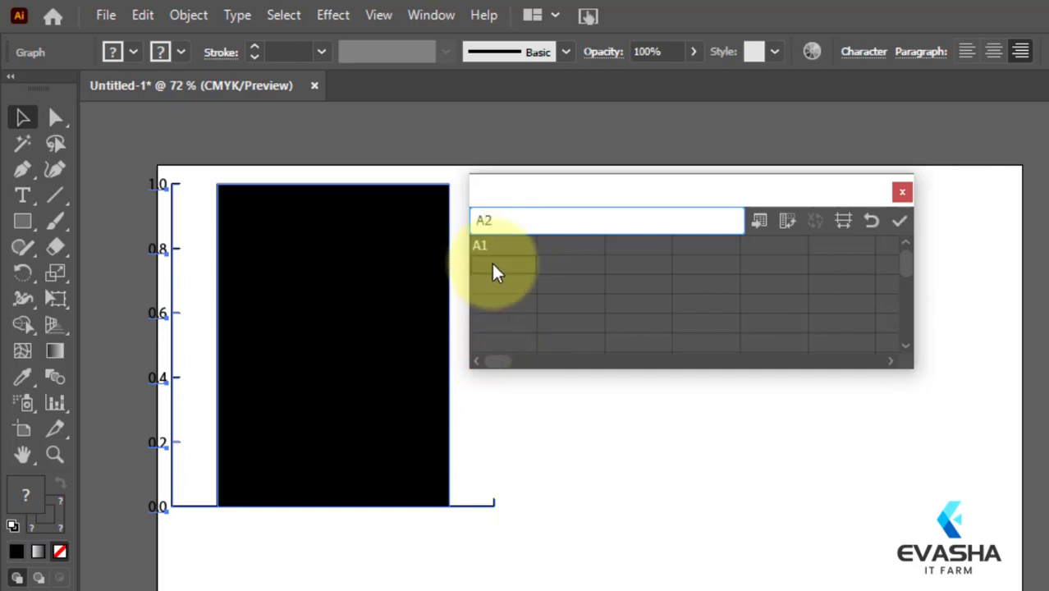
{"action": "left_click", "coordinate": [494, 279]}
{"action": "type", "text": "A3"}
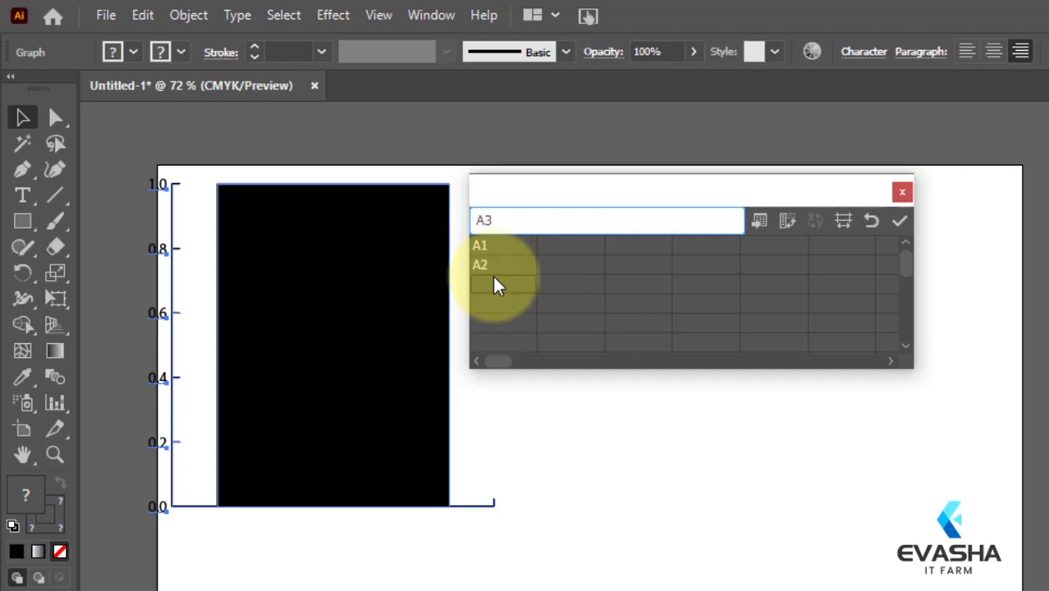
{"action": "left_click", "coordinate": [499, 309]}
{"action": "type", "text": "A4"}
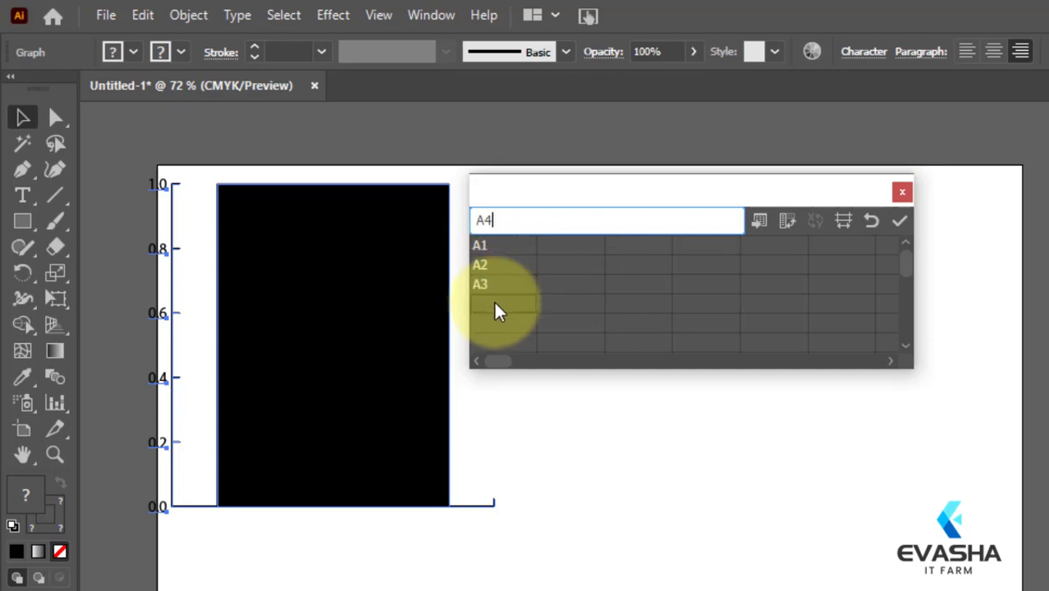
{"action": "left_click", "coordinate": [497, 318]}
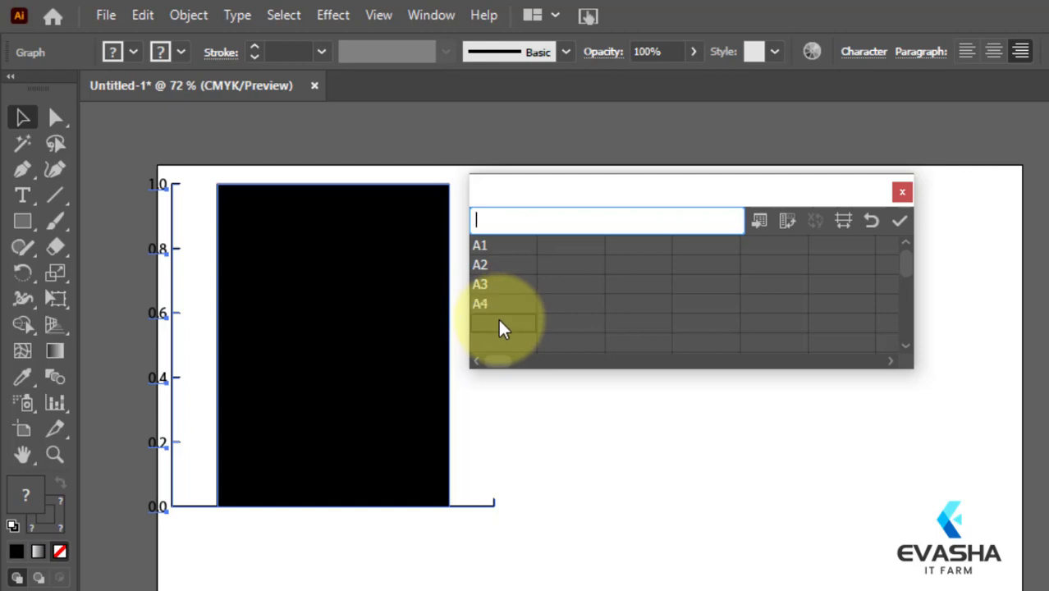
{"action": "type", "text": "A5"}
{"action": "left_click", "coordinate": [505, 341]}
{"action": "type", "text": "A6"}
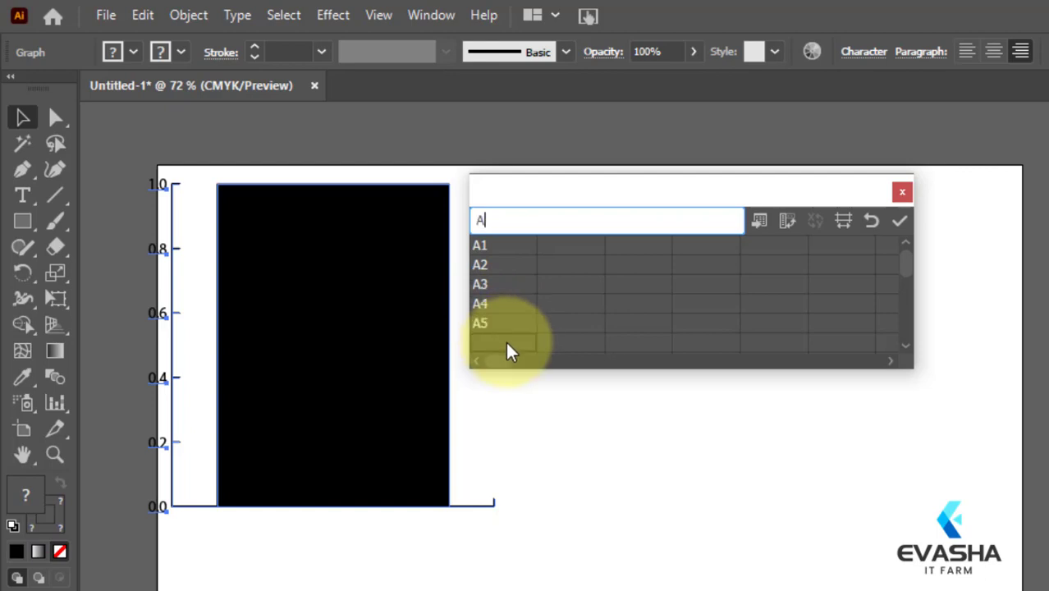
{"action": "left_click", "coordinate": [623, 451]}
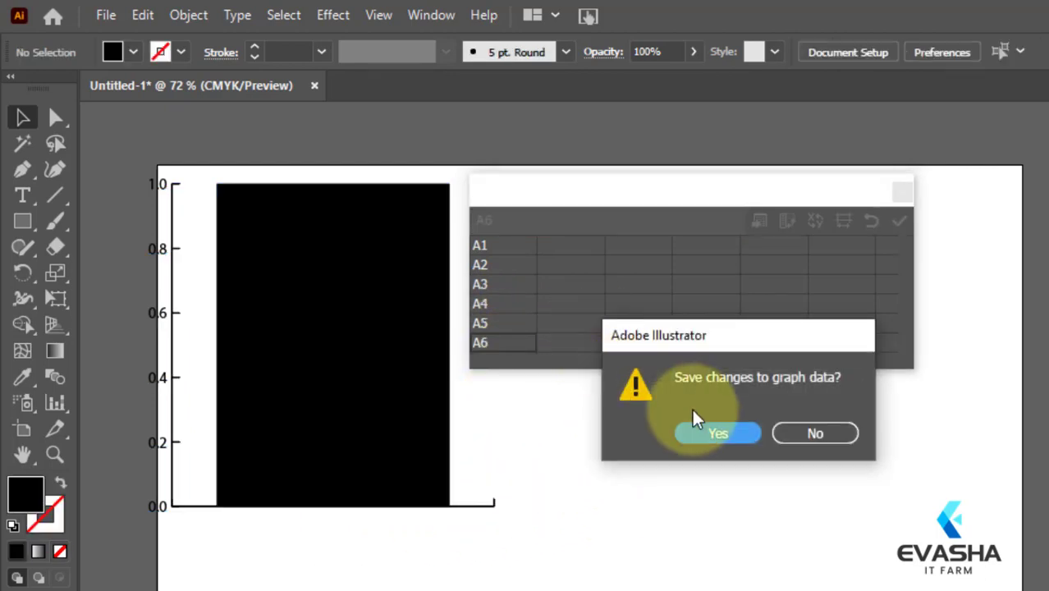
{"action": "left_click", "coordinate": [811, 432]}
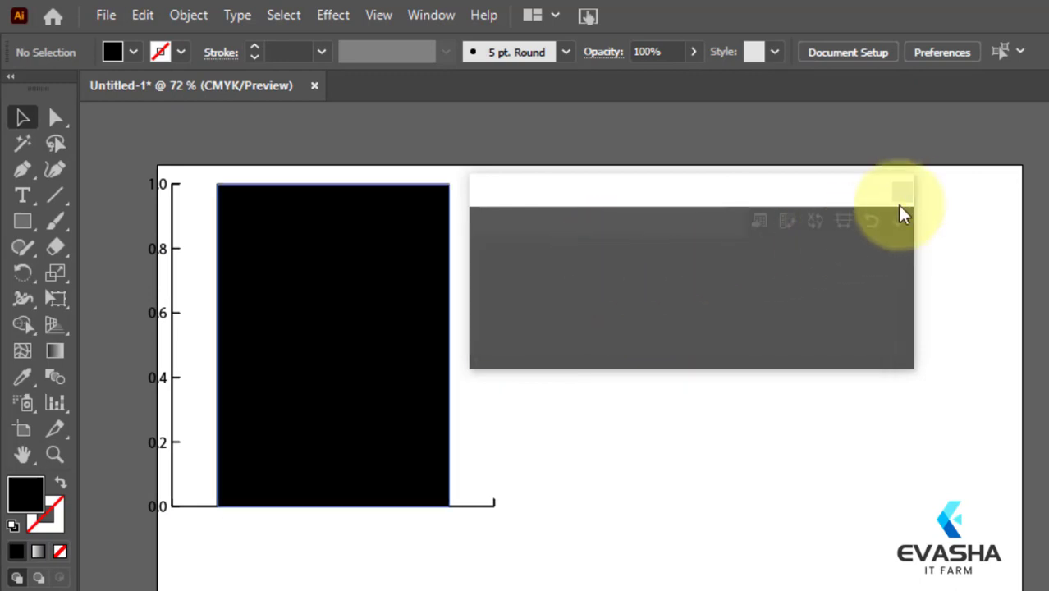
Add the label A6 in the sixth row of the graph data and fill the second column with 25, 35, 60, 70, 50 and 80.
{"action": "left_click", "coordinate": [500, 343]}
{"action": "type", "text": "A6"}
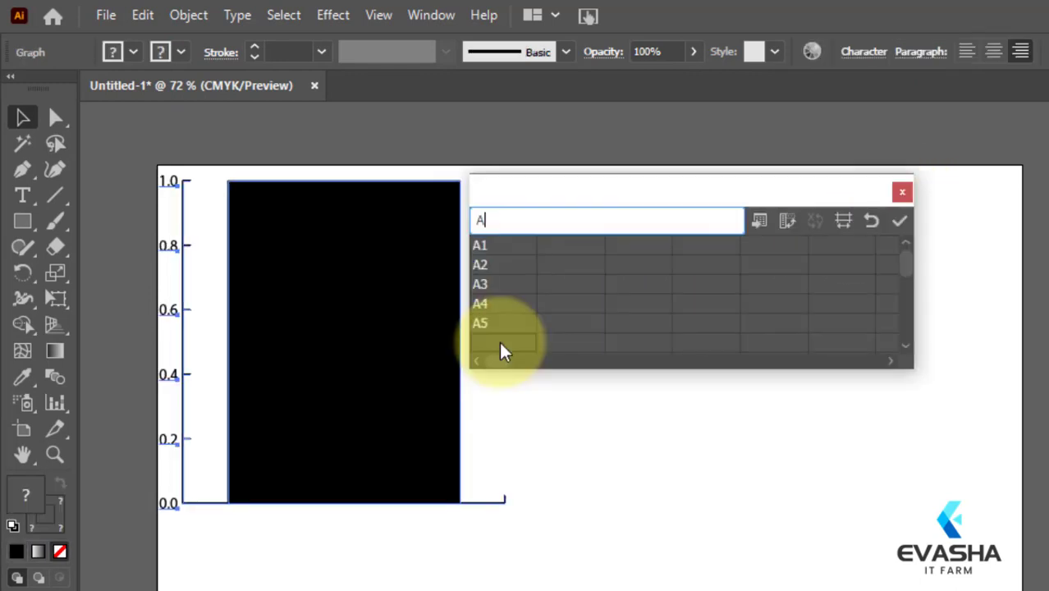
{"action": "left_click", "coordinate": [571, 245]}
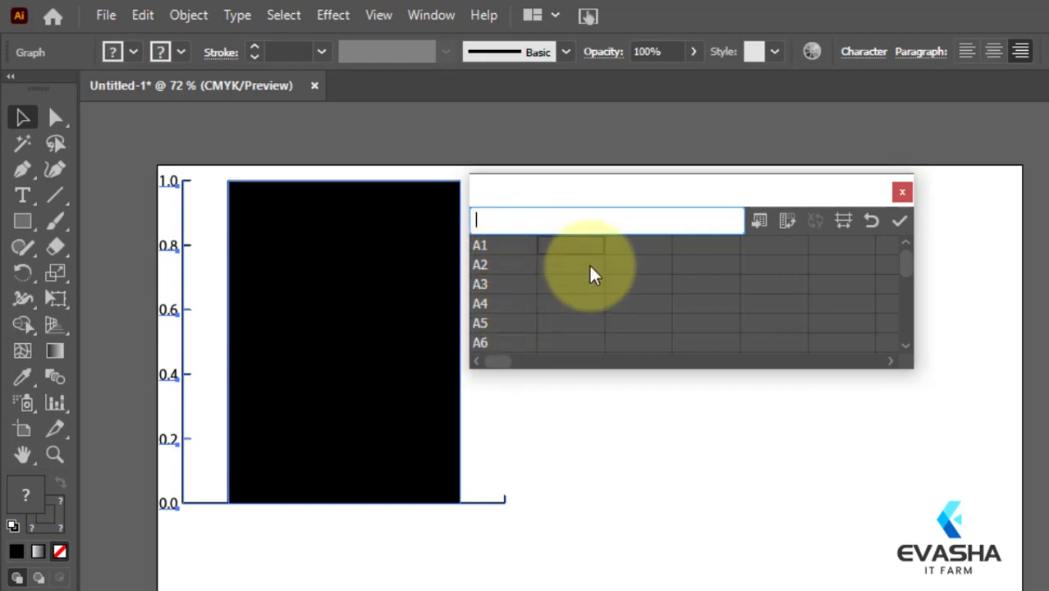
{"action": "type", "text": "25"}
{"action": "key", "text": "Return"}
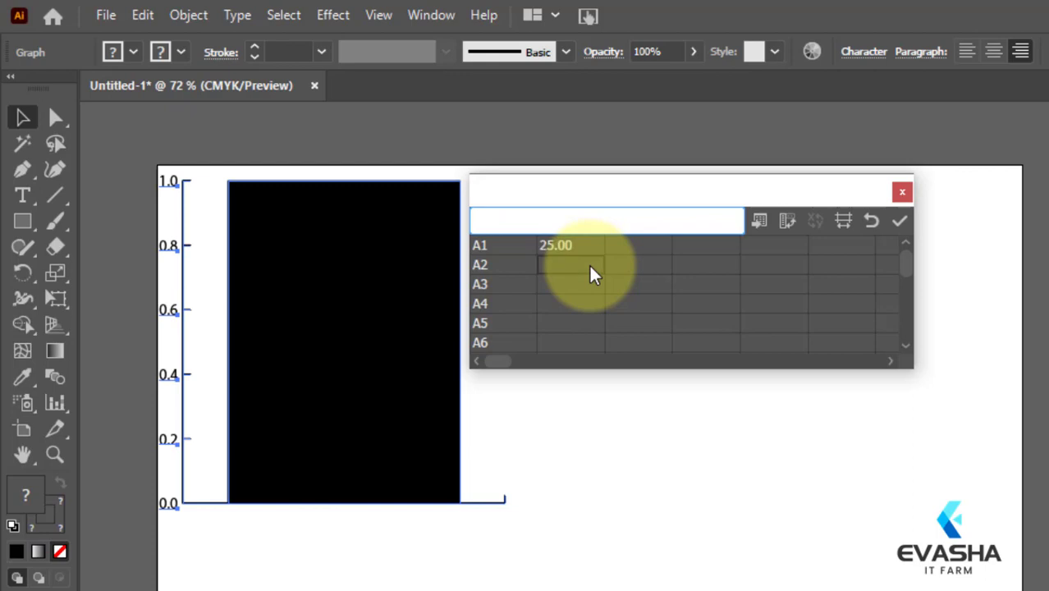
{"action": "type", "text": "35"}
{"action": "left_click", "coordinate": [588, 286]}
{"action": "type", "text": "60"}
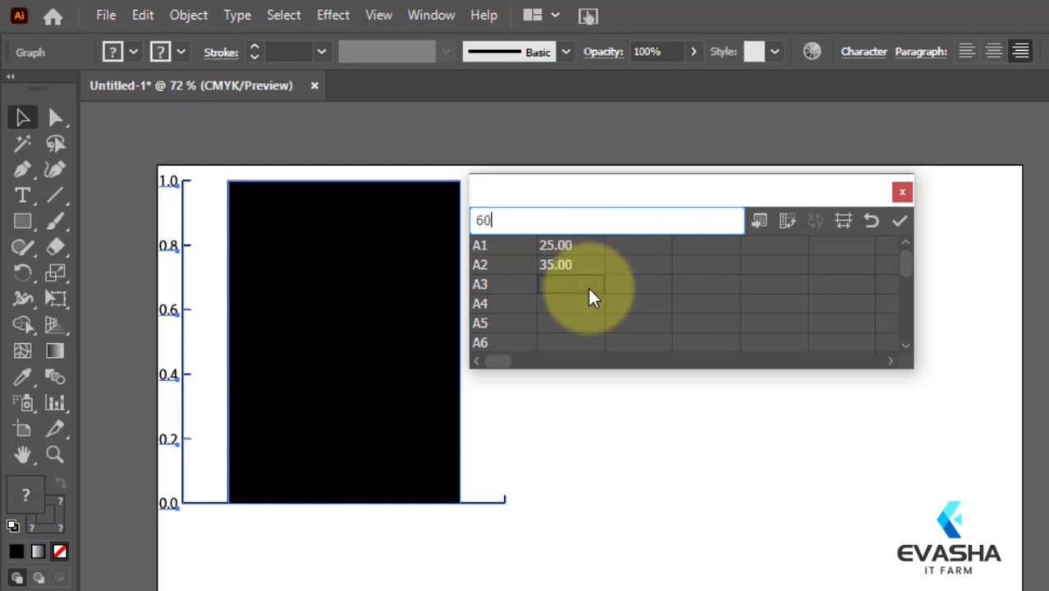
{"action": "left_click", "coordinate": [582, 310]}
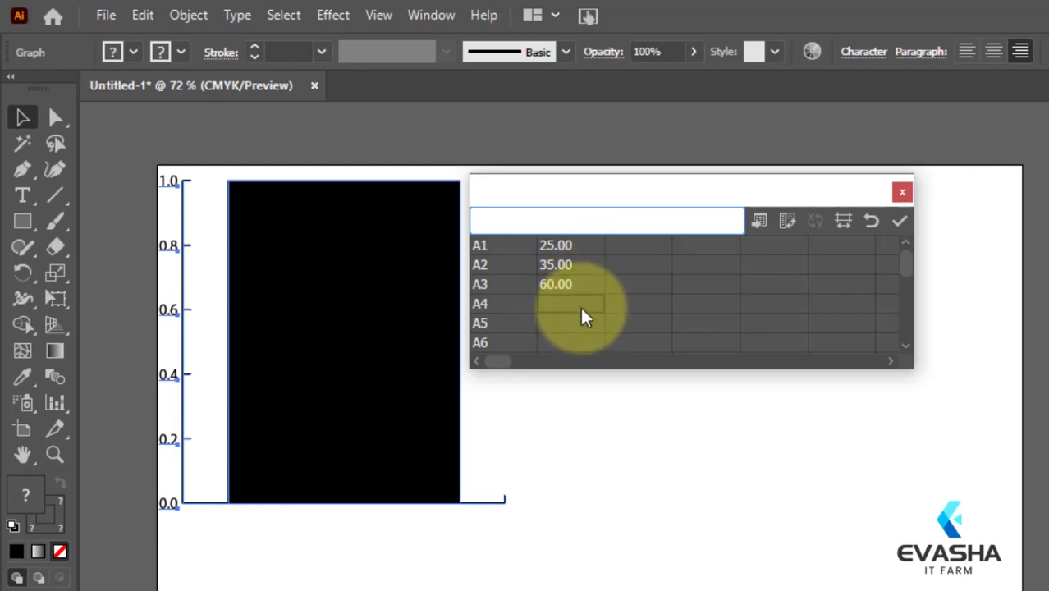
{"action": "type", "text": "70"}
{"action": "left_click", "coordinate": [581, 325]}
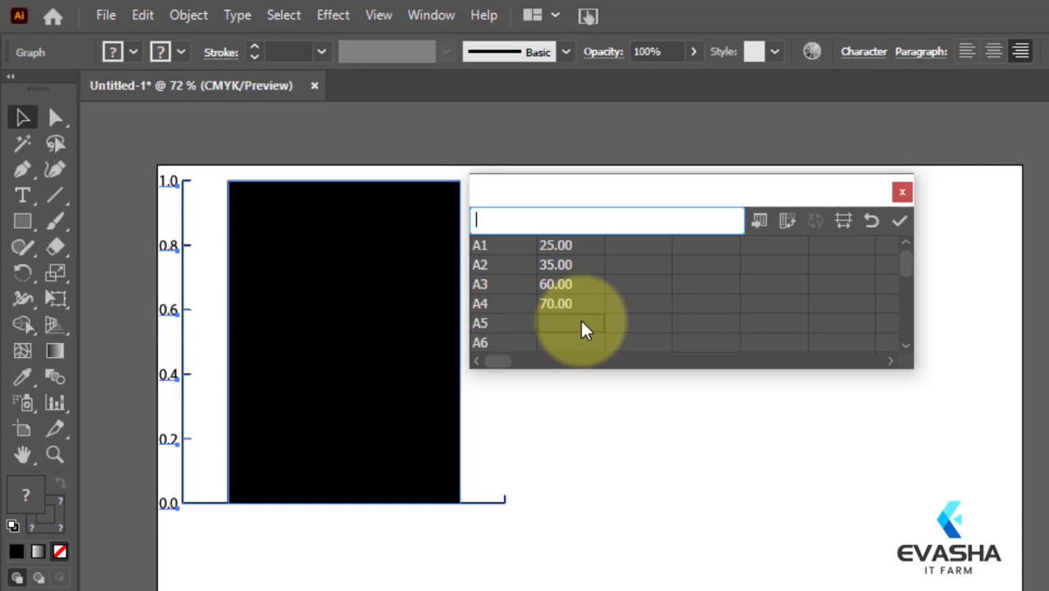
{"action": "left_click", "coordinate": [583, 345]}
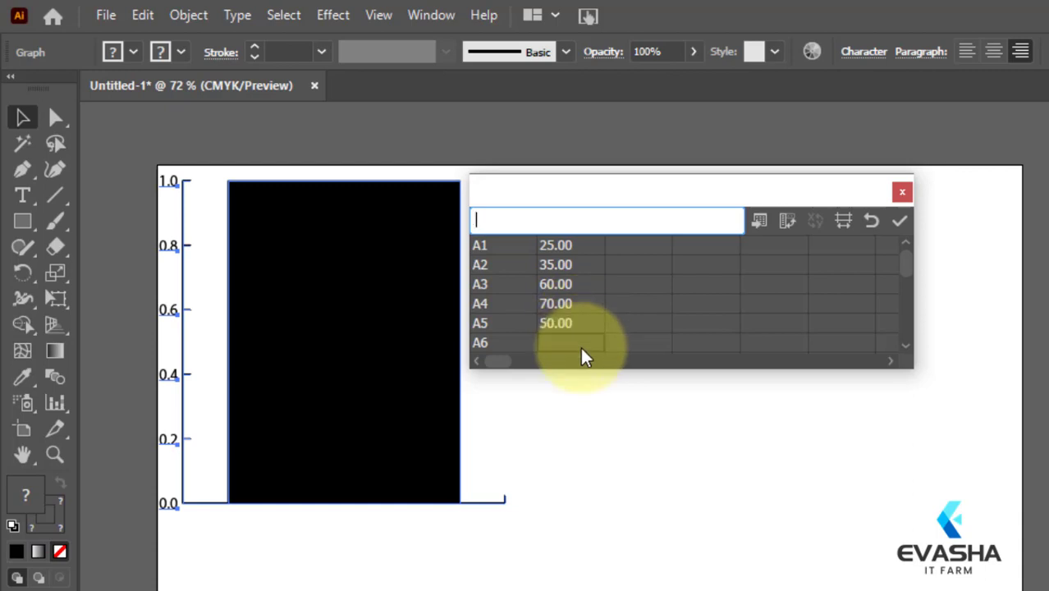
{"action": "type", "text": "80"}
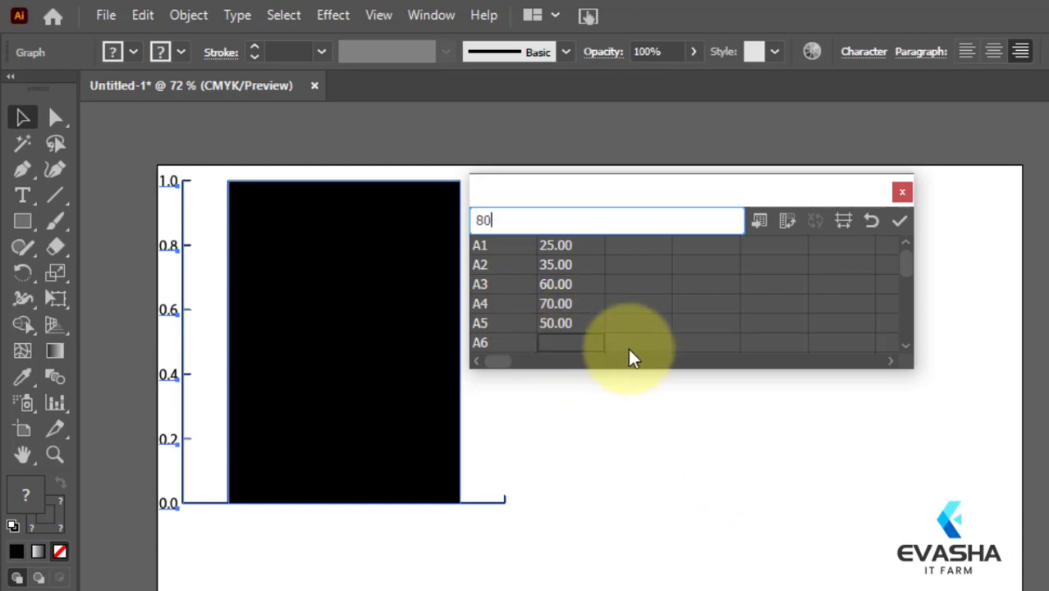
{"action": "key", "text": "Return"}
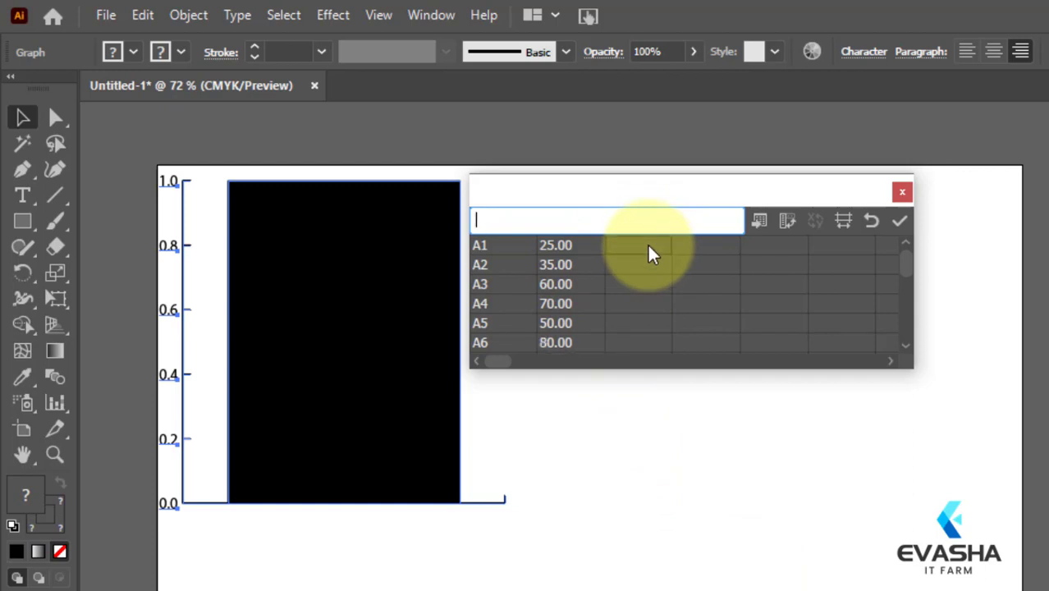
Fill the third column of the graph data with 10, 20, 30, 5, 15 and 20, and apply the data to the graph.
{"action": "type", "text": "10"}
{"action": "left_click", "coordinate": [662, 274]}
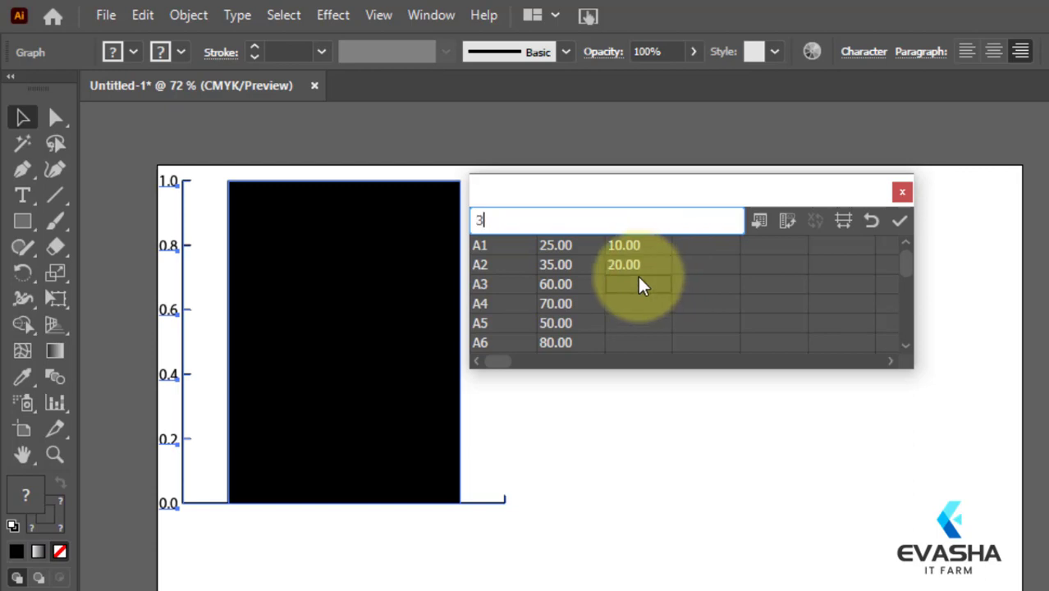
{"action": "type", "text": "0"}
{"action": "left_click", "coordinate": [629, 304]}
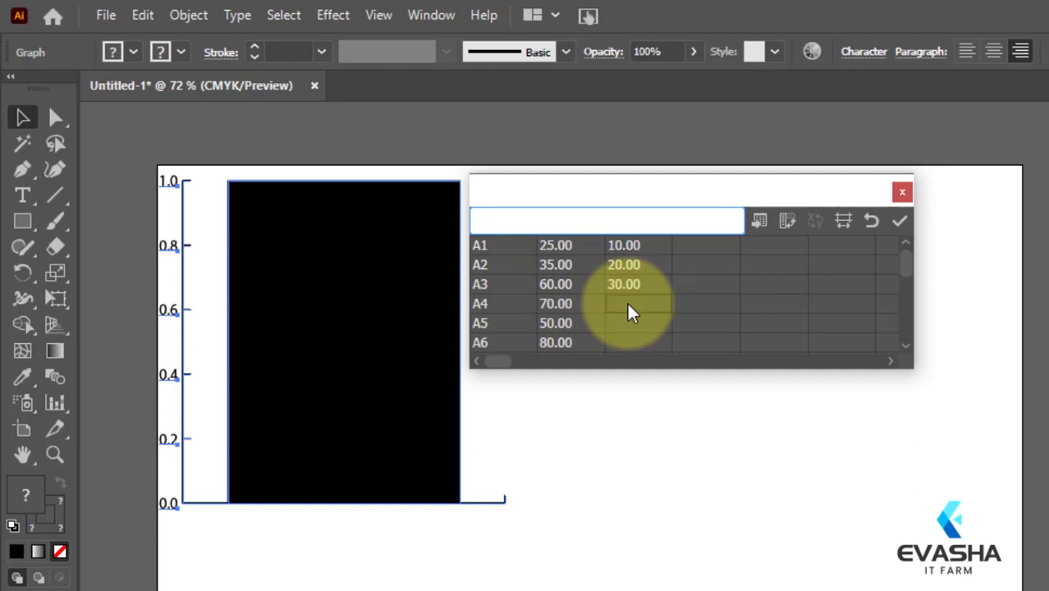
{"action": "type", "text": "5"}
{"action": "left_click", "coordinate": [639, 319]}
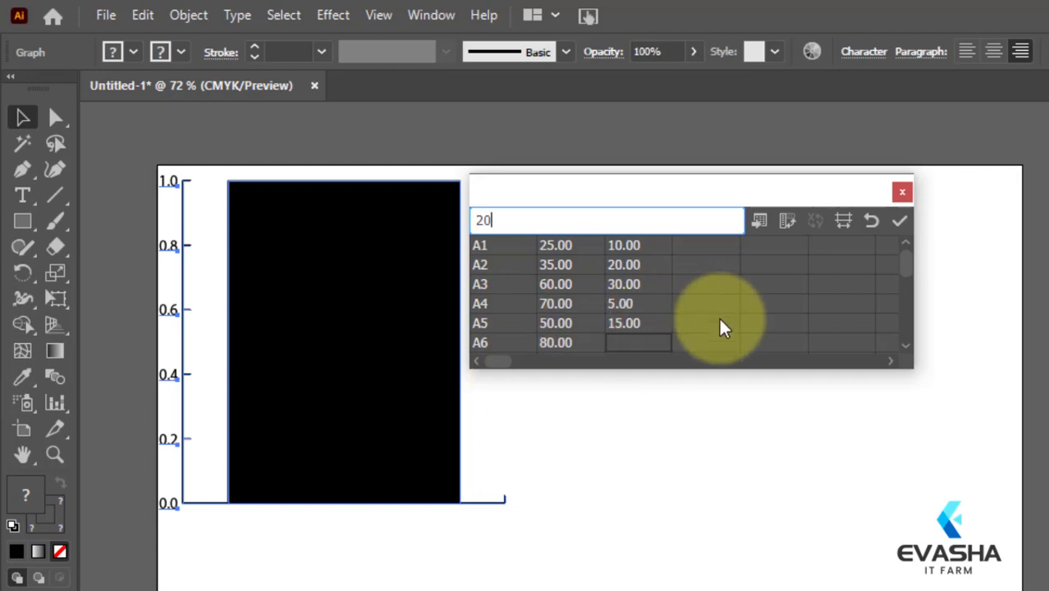
{"action": "left_click", "coordinate": [901, 220]}
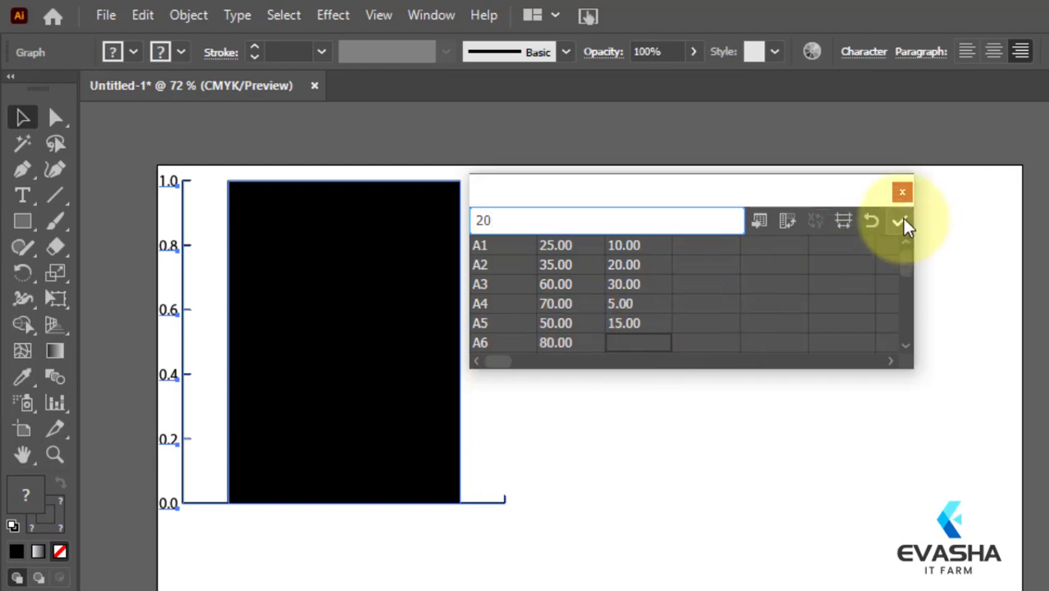
Move the graph data window farther away from the columns, then set A4's third-column value to 10 and apply it.
{"action": "left_click_drag", "start_coordinate": [745, 195], "coordinate": [830, 195]}
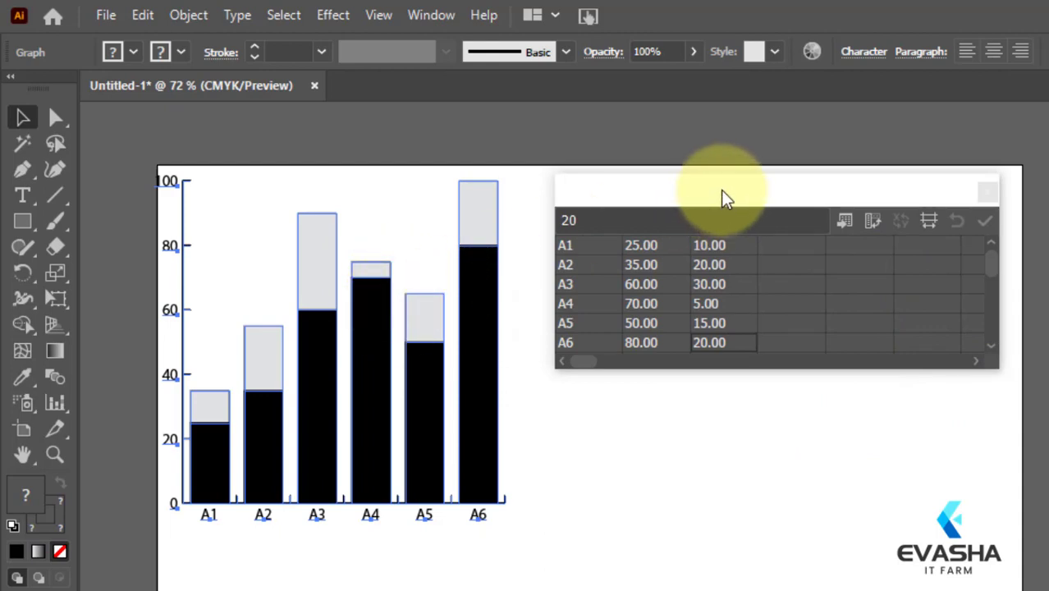
{"action": "left_click_drag", "start_coordinate": [721, 194], "coordinate": [795, 230]}
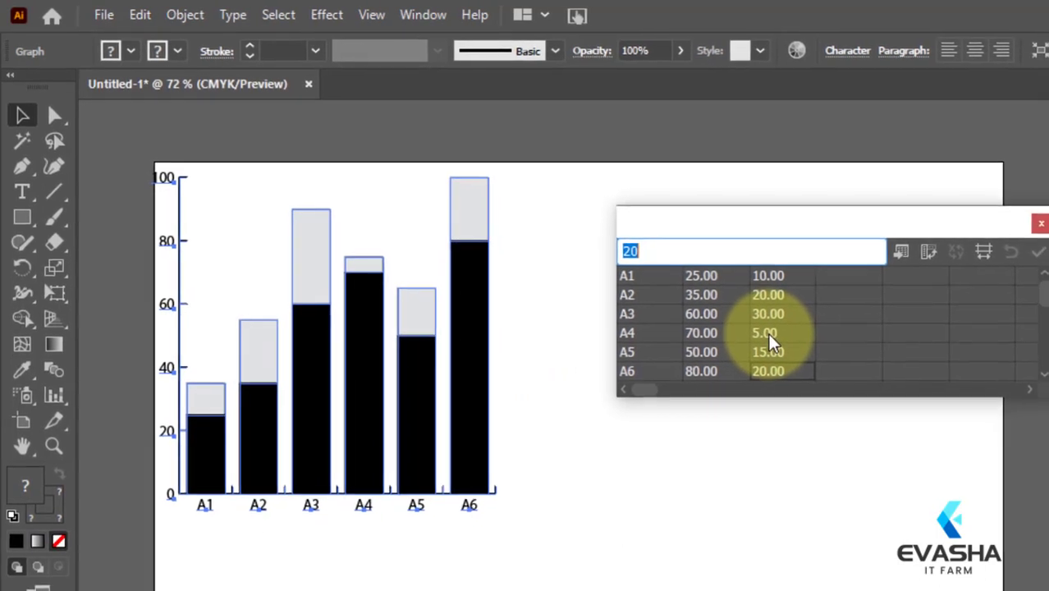
{"action": "left_click", "coordinate": [768, 333]}
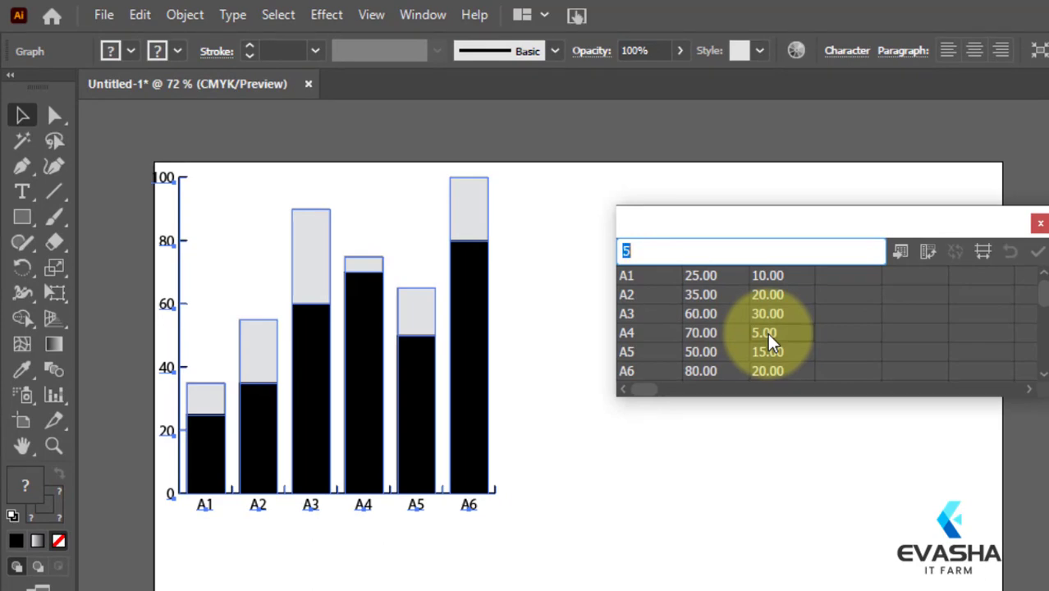
{"action": "type", "text": "10"}
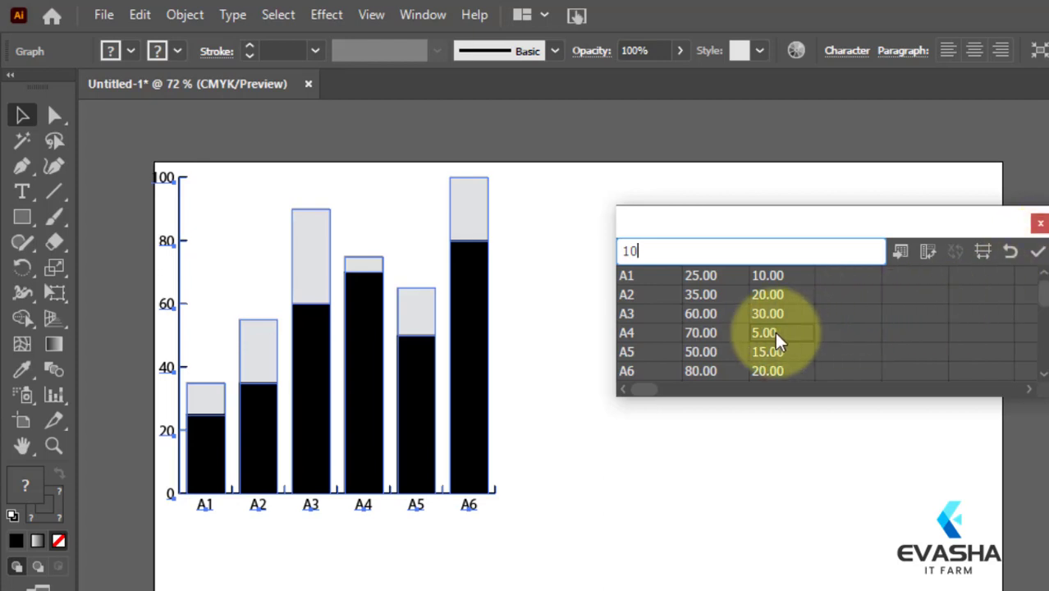
{"action": "key", "text": "Tab"}
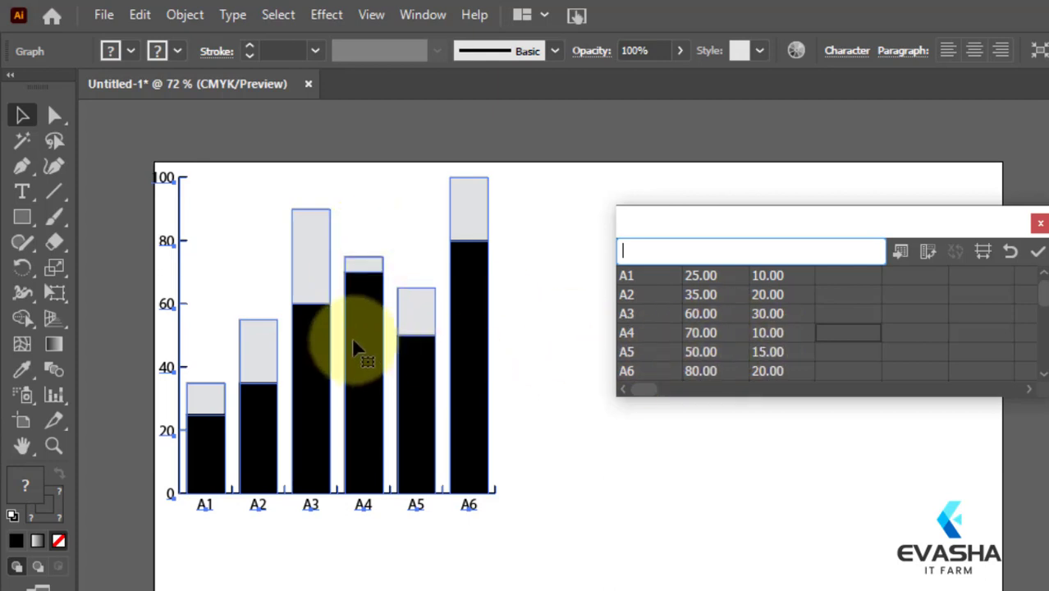
{"action": "left_click", "coordinate": [1039, 255]}
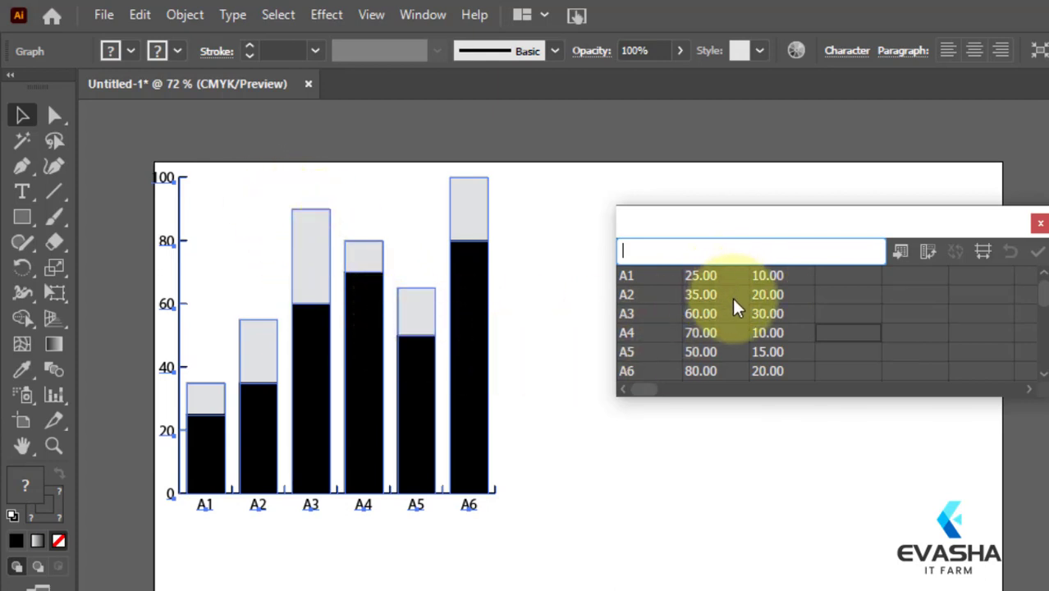
{"action": "left_click", "coordinate": [628, 313]}
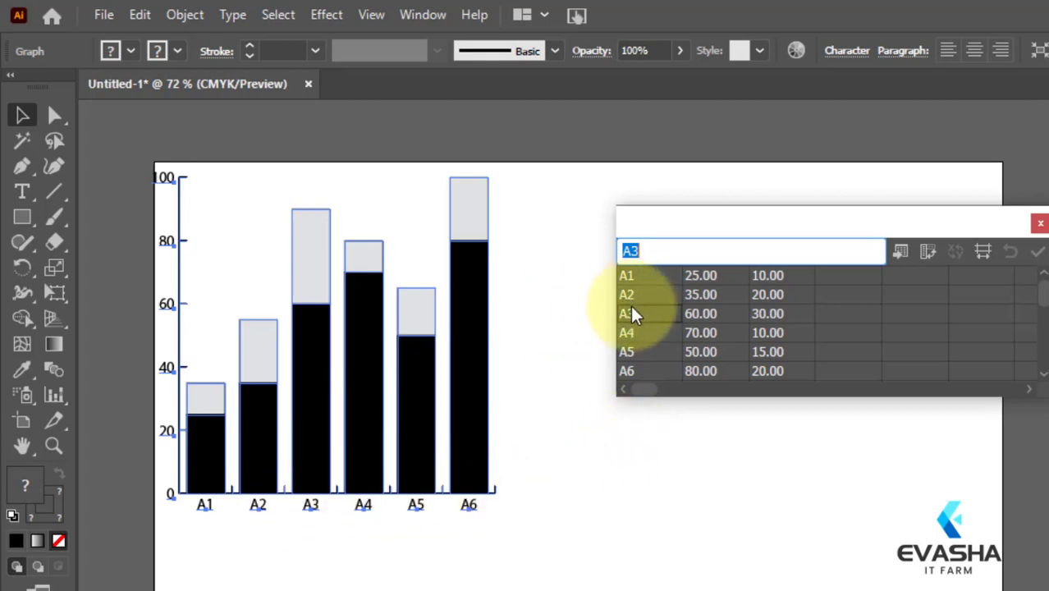
{"action": "left_click", "coordinate": [362, 507]}
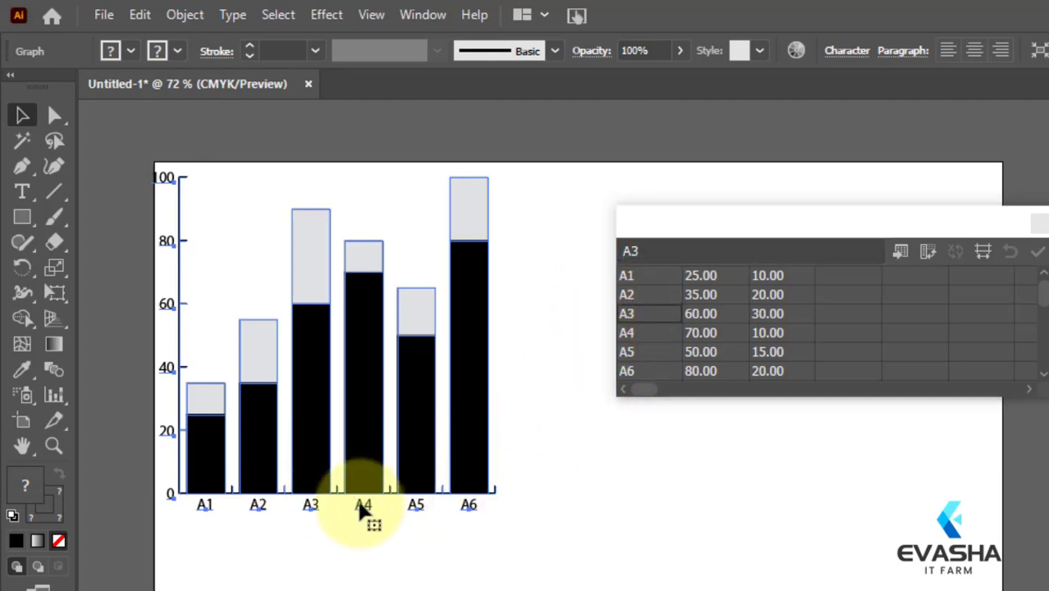
{"action": "double_click", "coordinate": [362, 506]}
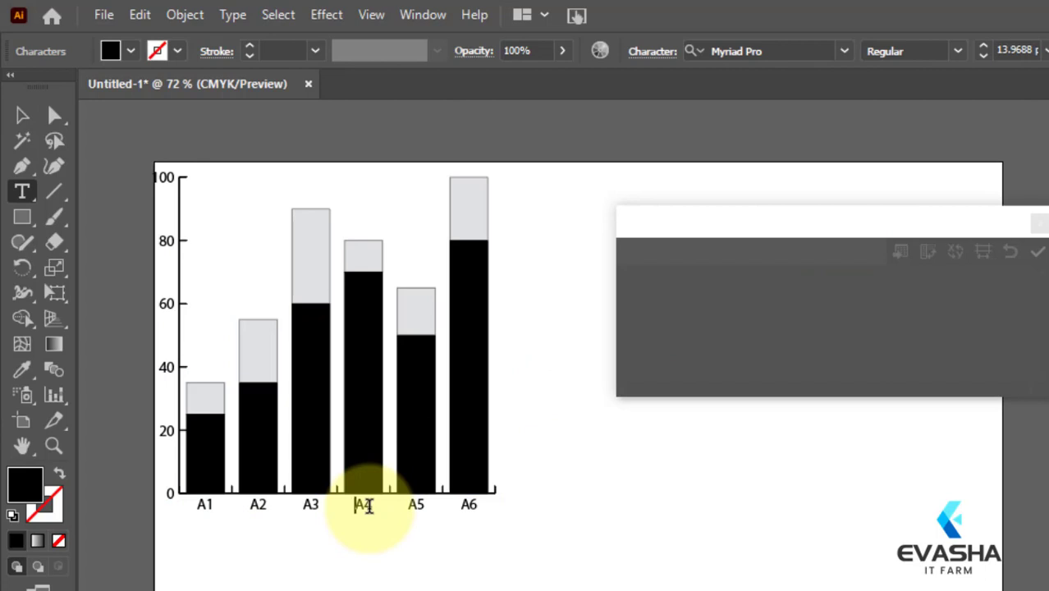
{"action": "left_click", "coordinate": [370, 507]}
{"action": "left_click", "coordinate": [742, 213]}
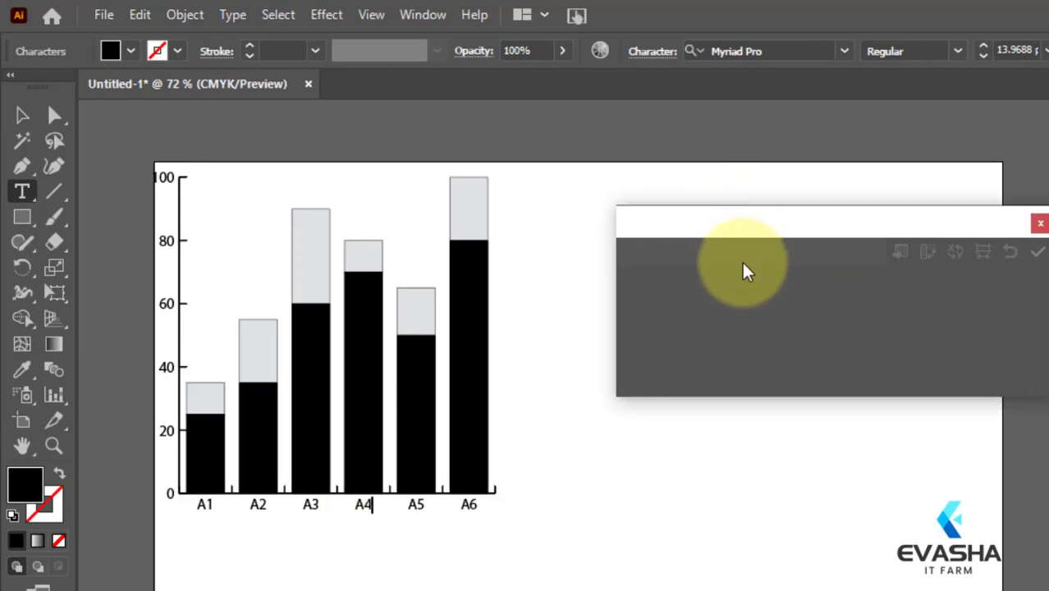
Move the data window farther from the graph and fill the upper segments of all six columns with green C=90 M=30 Y=95 K=30.
{"action": "left_click_drag", "start_coordinate": [912, 230], "coordinate": [996, 250]}
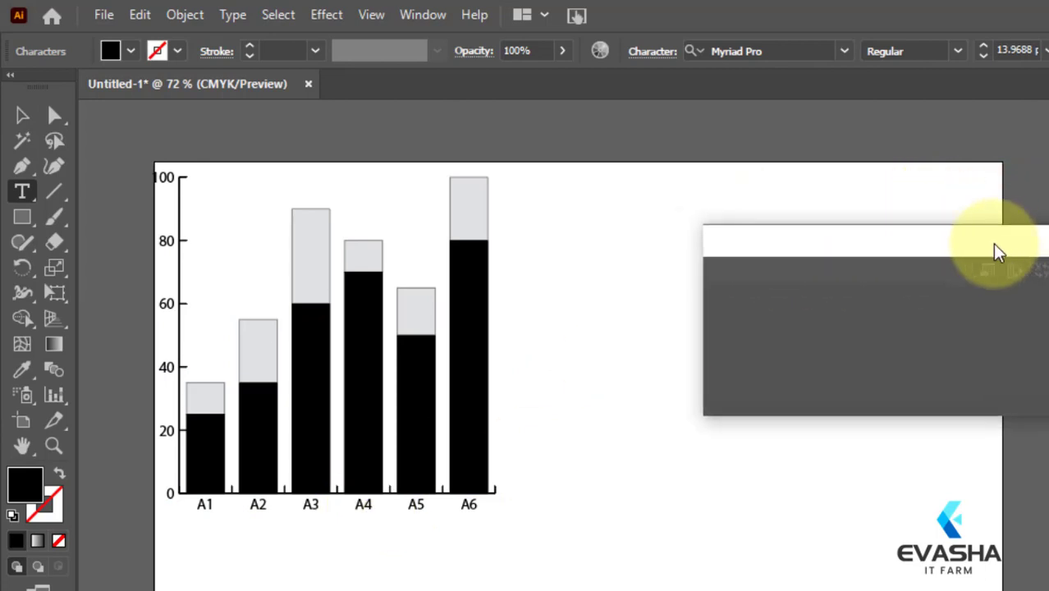
{"action": "left_click", "coordinate": [623, 291]}
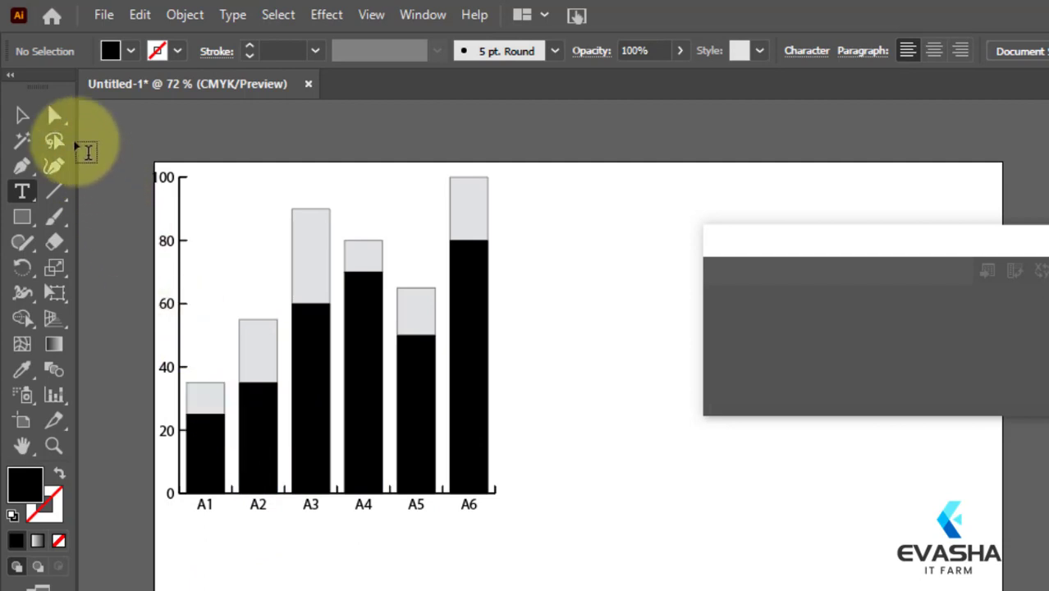
{"action": "left_click", "coordinate": [53, 115]}
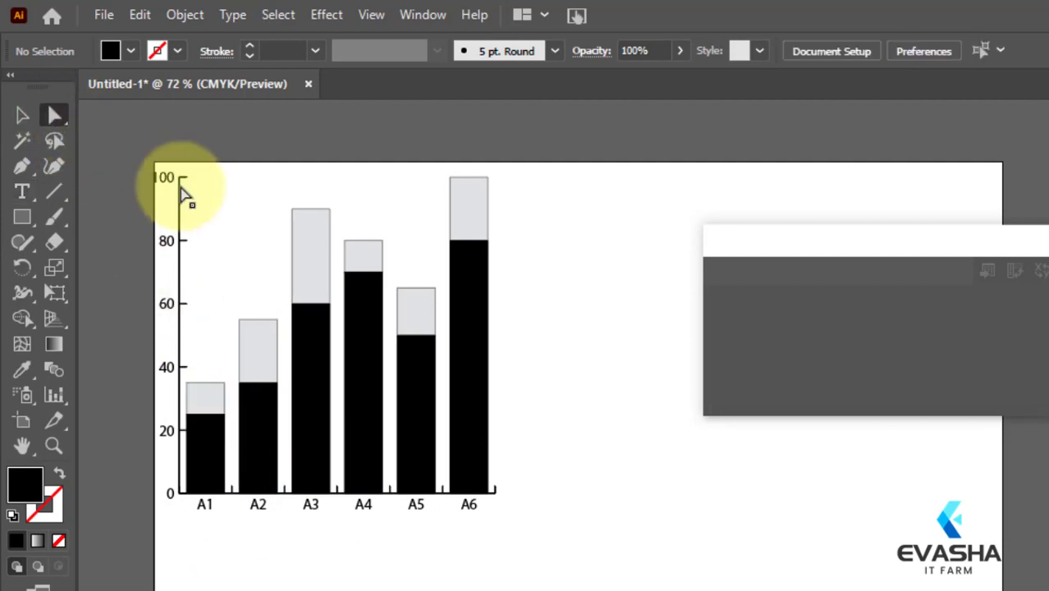
{"action": "left_click", "coordinate": [205, 398]}
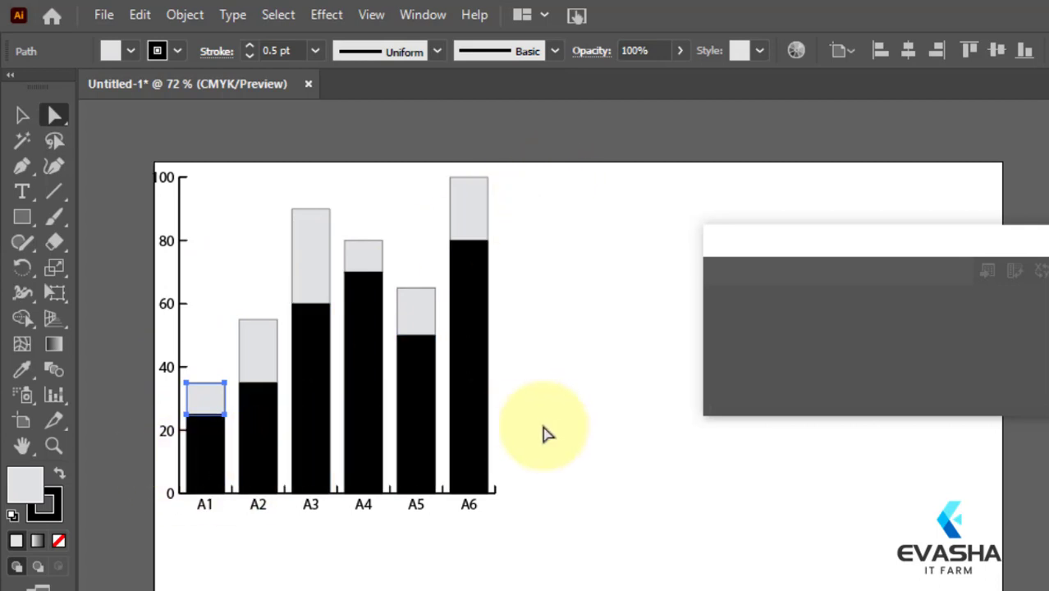
{"action": "left_click", "coordinate": [257, 335], "text": "shift"}
{"action": "left_click", "coordinate": [307, 261], "text": "shift"}
{"action": "left_click", "coordinate": [375, 262], "text": "shift"}
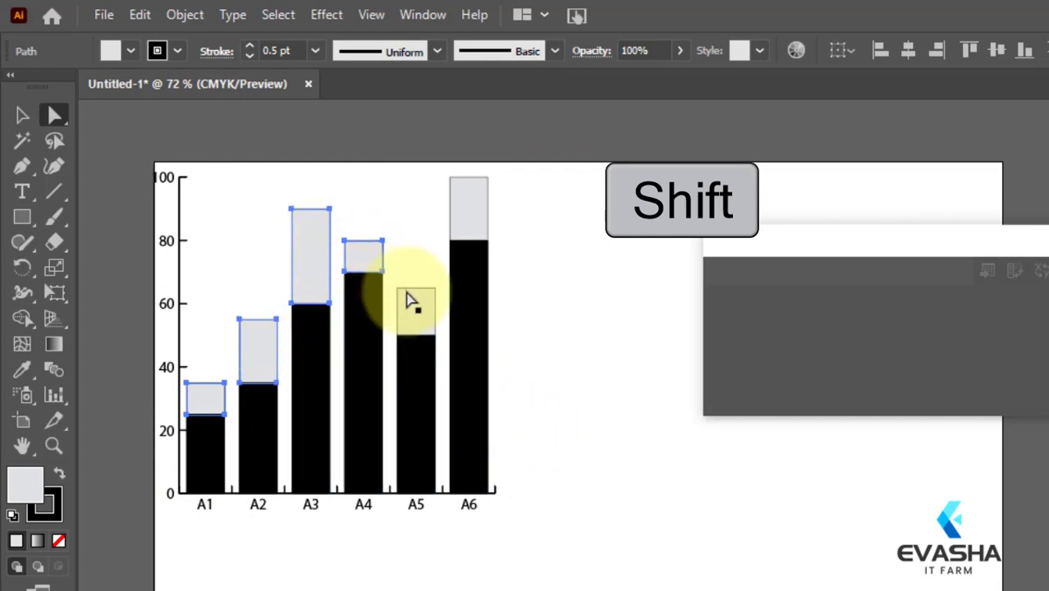
{"action": "left_click", "coordinate": [410, 298], "text": "shift"}
{"action": "left_click", "coordinate": [478, 201], "text": "shift"}
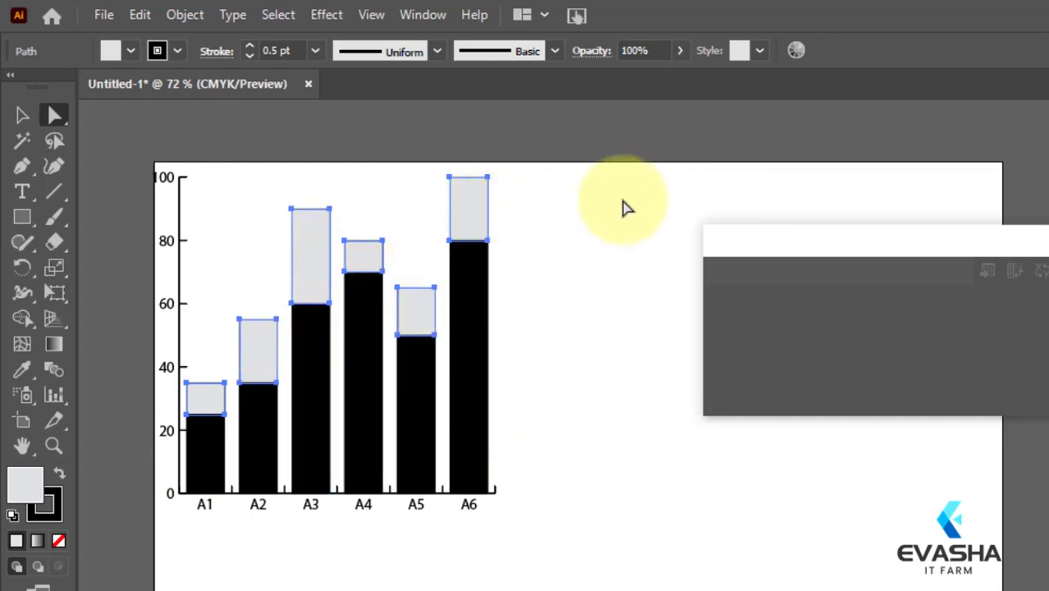
{"action": "left_click", "coordinate": [129, 51]}
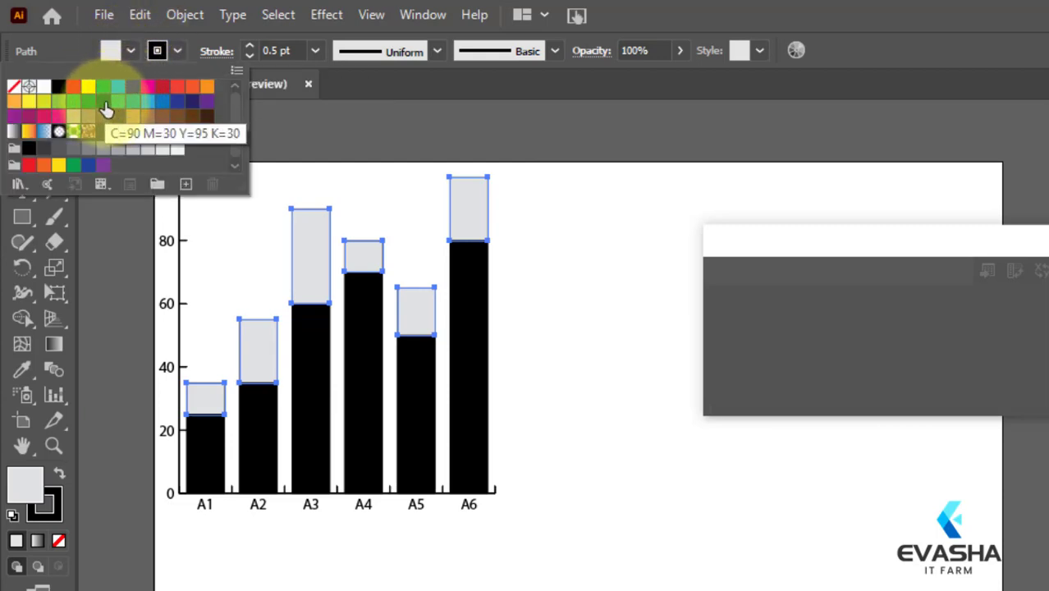
{"action": "left_click", "coordinate": [103, 103]}
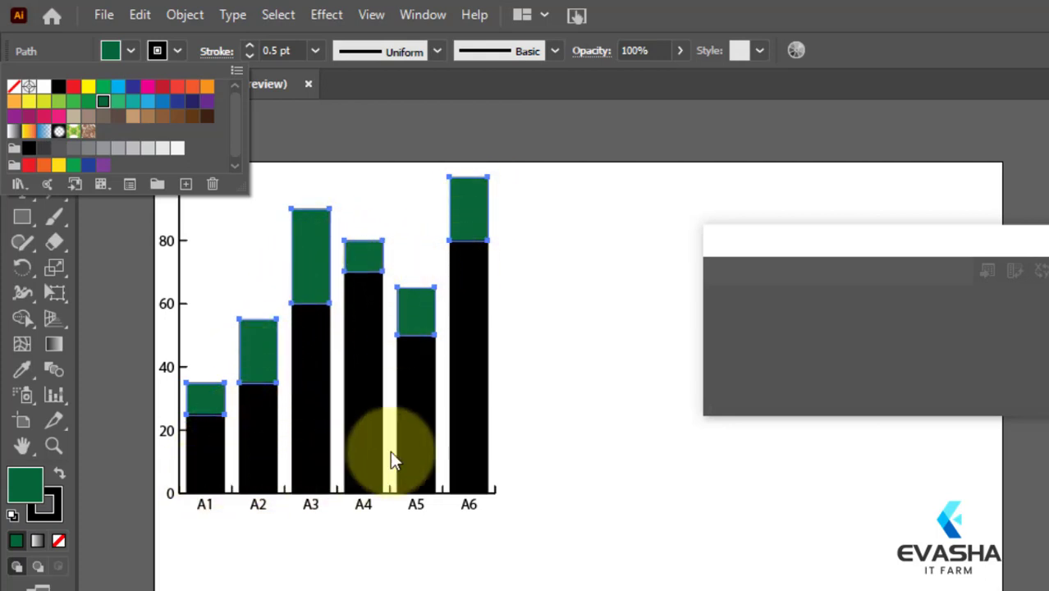
Fill the lower segments of all six columns, A1 to A6, with dark blue and deselect them.
{"action": "left_click", "coordinate": [191, 468]}
{"action": "left_click", "coordinate": [192, 468]}
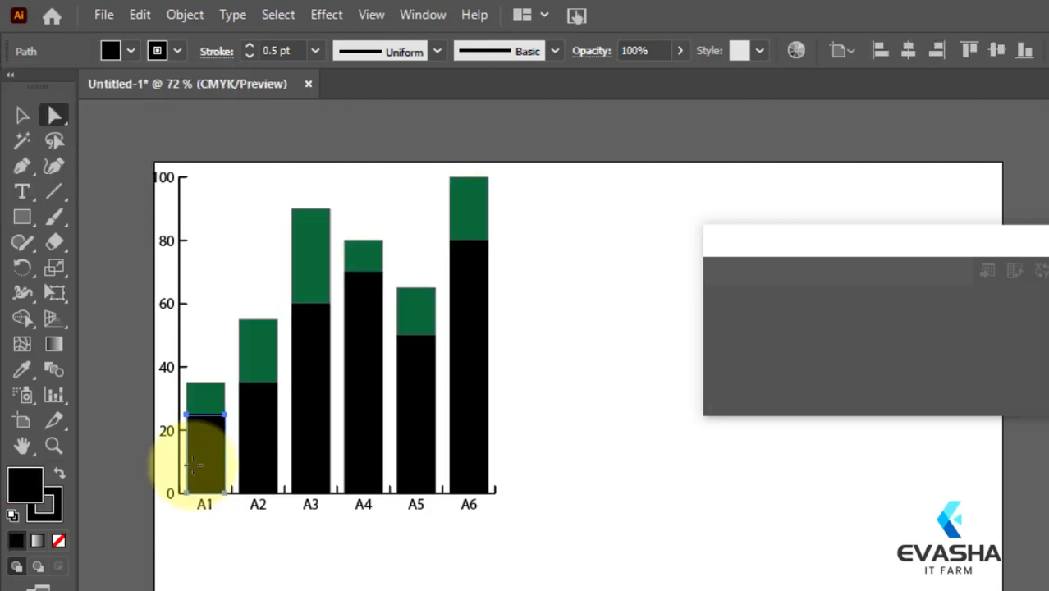
{"action": "left_click", "coordinate": [258, 440], "text": "shift"}
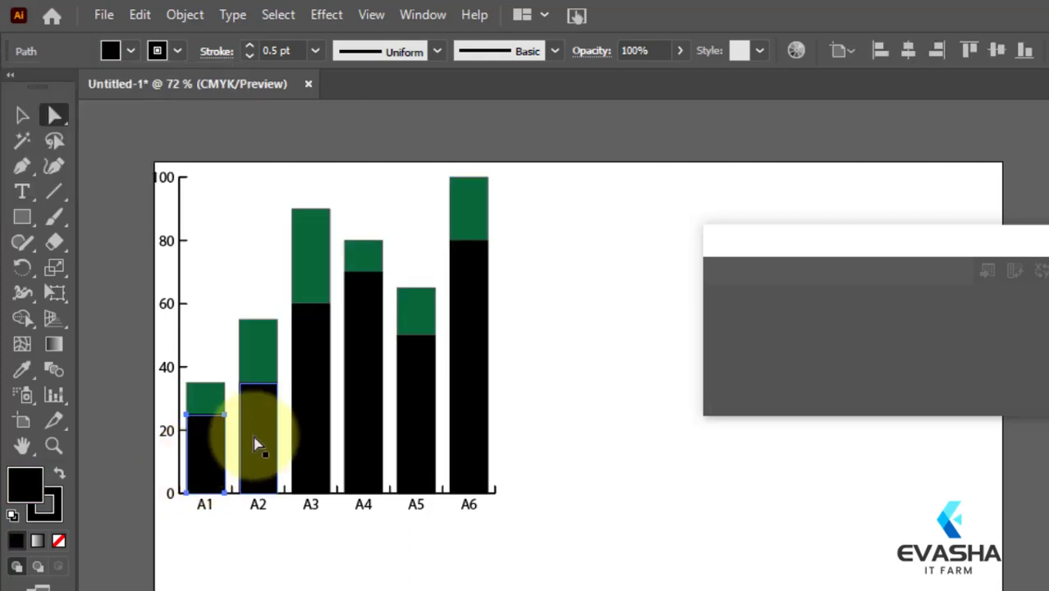
{"action": "left_click", "coordinate": [325, 427], "text": "shift"}
{"action": "left_click", "coordinate": [356, 426], "text": "shift"}
{"action": "left_click", "coordinate": [413, 423], "text": "shift"}
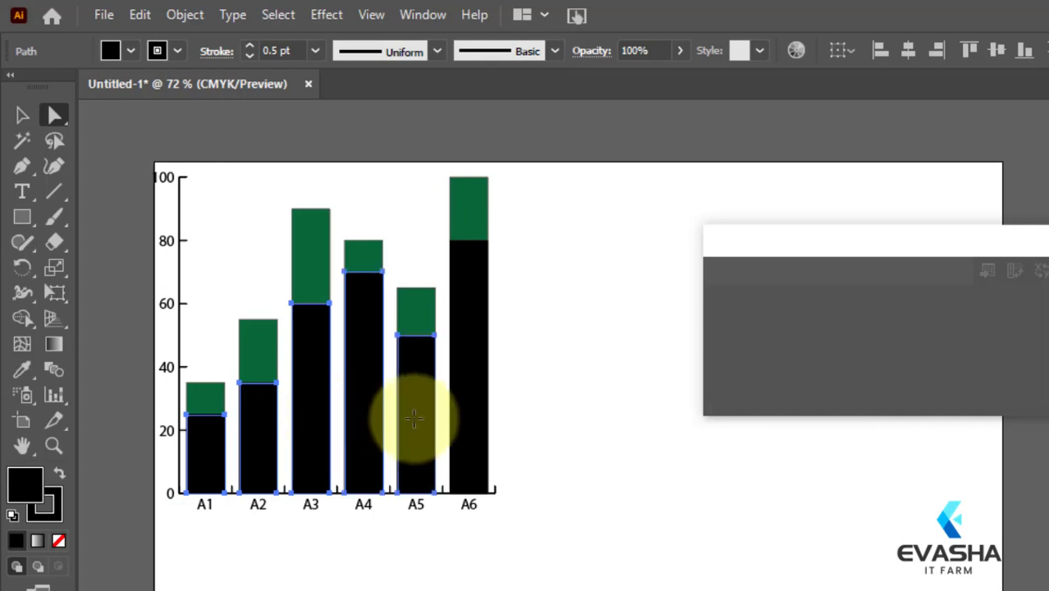
{"action": "left_click", "coordinate": [470, 424], "text": "shift"}
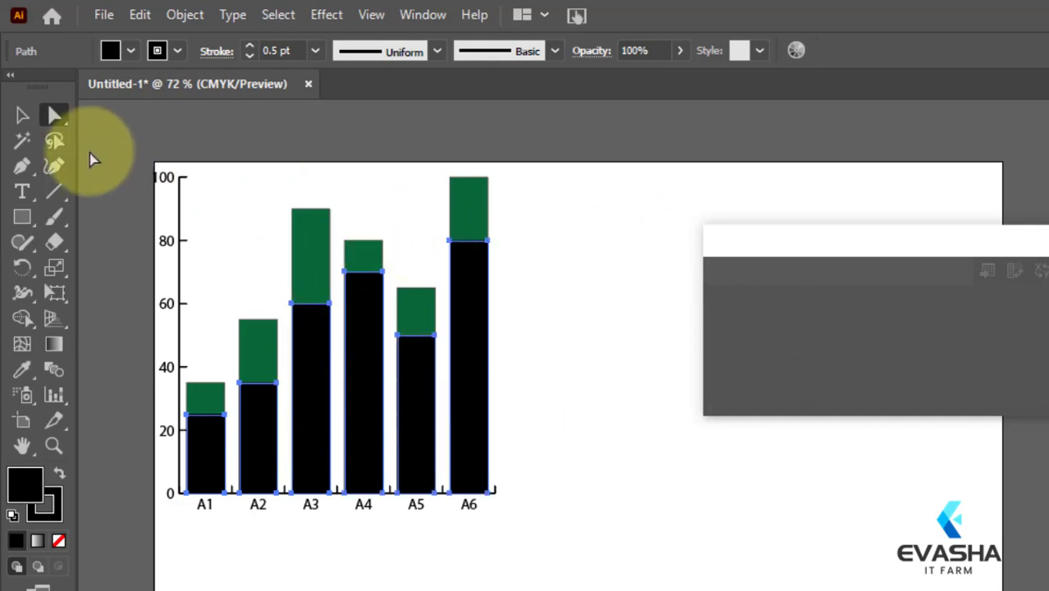
{"action": "left_click", "coordinate": [131, 51]}
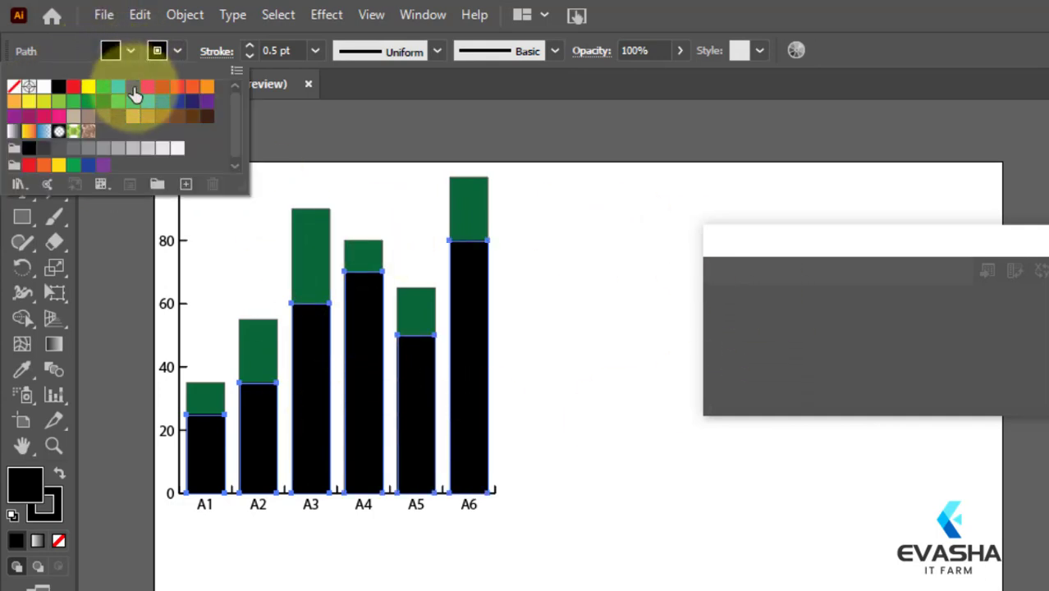
{"action": "left_click", "coordinate": [133, 85]}
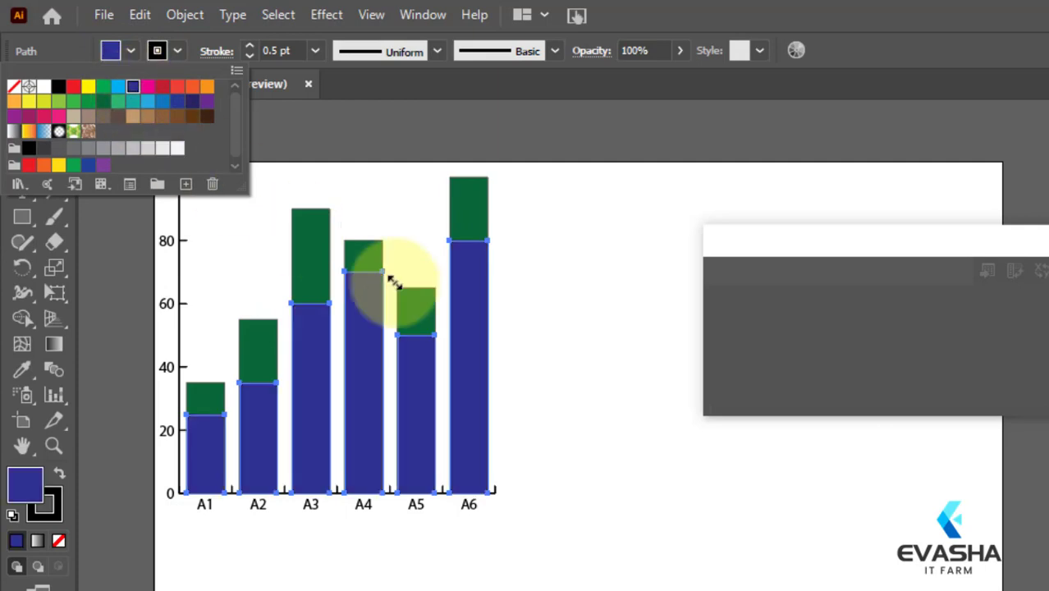
{"action": "left_click", "coordinate": [610, 458]}
{"action": "left_click", "coordinate": [512, 325]}
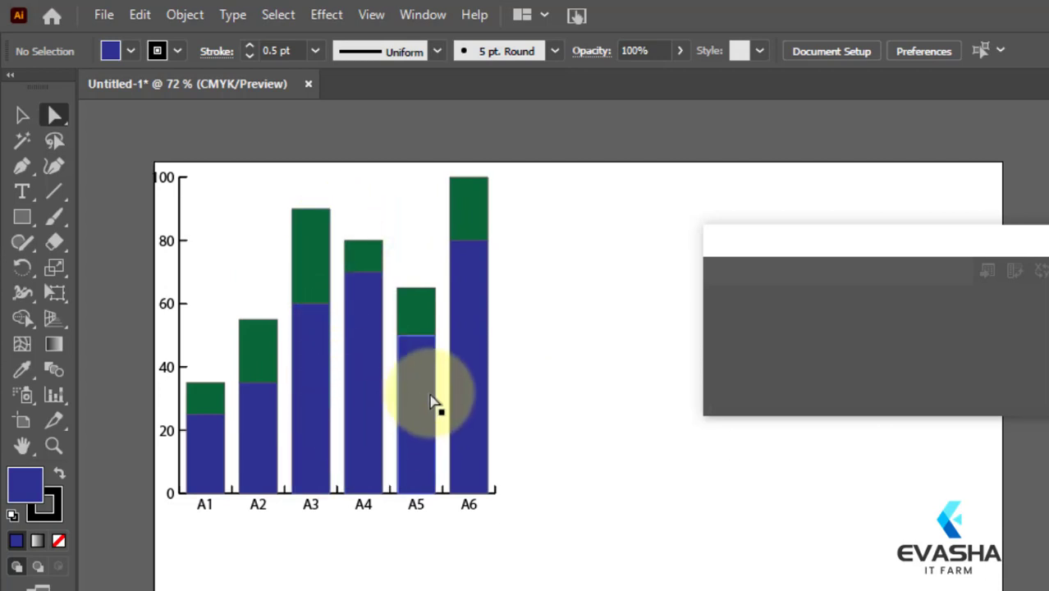
{"action": "left_click", "coordinate": [305, 215]}
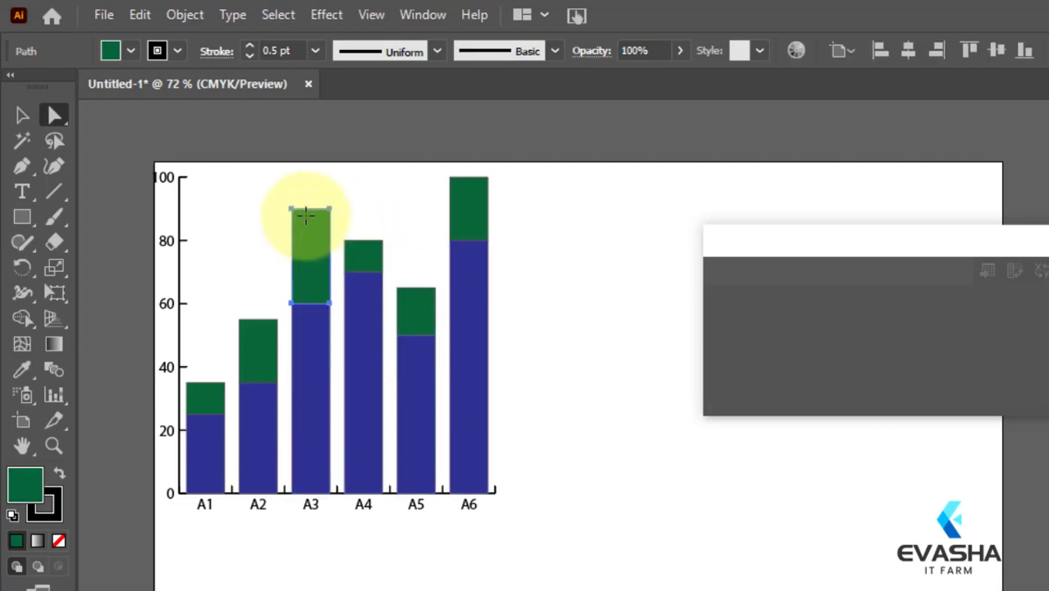
{"action": "left_click", "coordinate": [535, 316]}
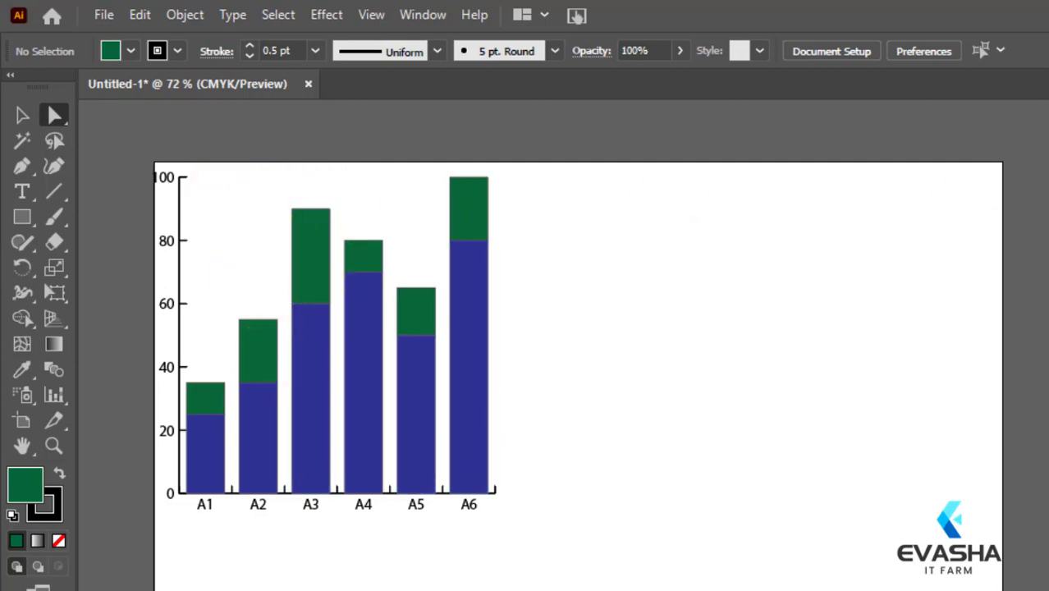
{"action": "left_click", "coordinate": [55, 115]}
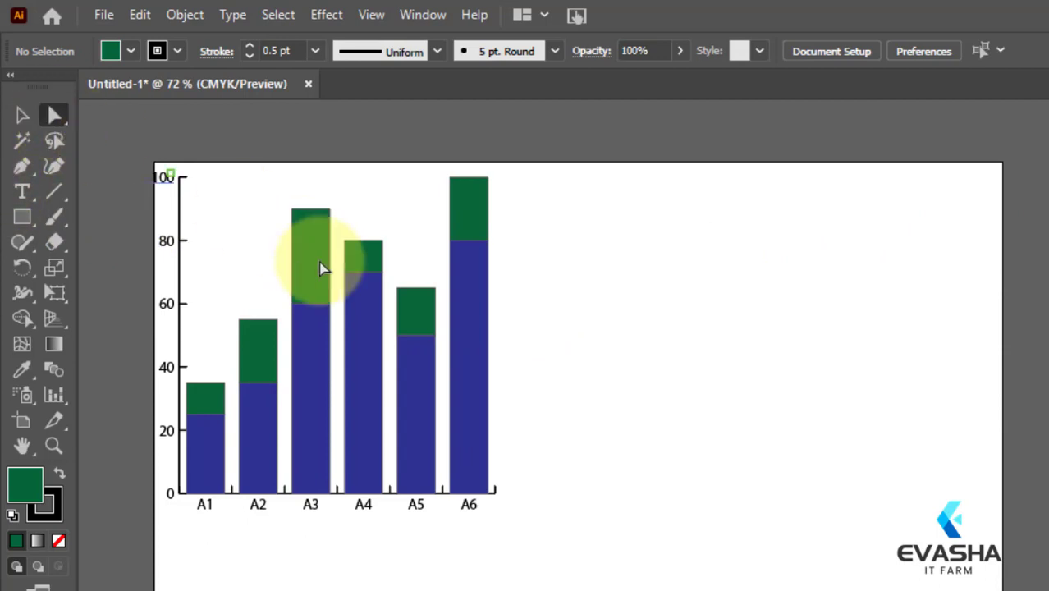
{"action": "left_click", "coordinate": [361, 295]}
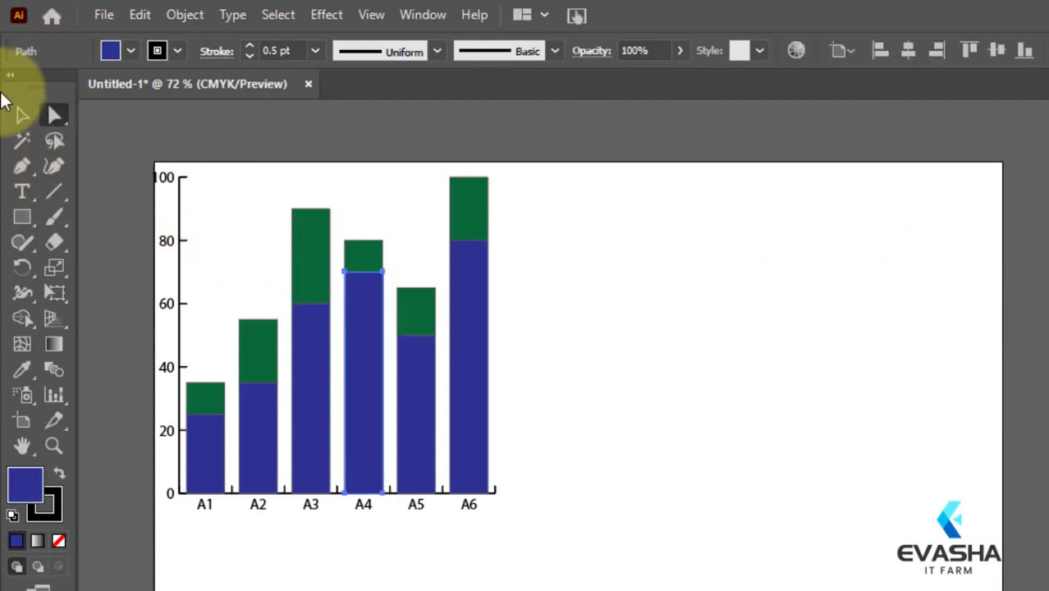
Delete the entire stacked column graph from the artboard.
{"action": "left_click", "coordinate": [23, 116]}
{"action": "left_click_drag", "start_coordinate": [212, 193], "coordinate": [448, 397]}
{"action": "key", "text": "Delete"}
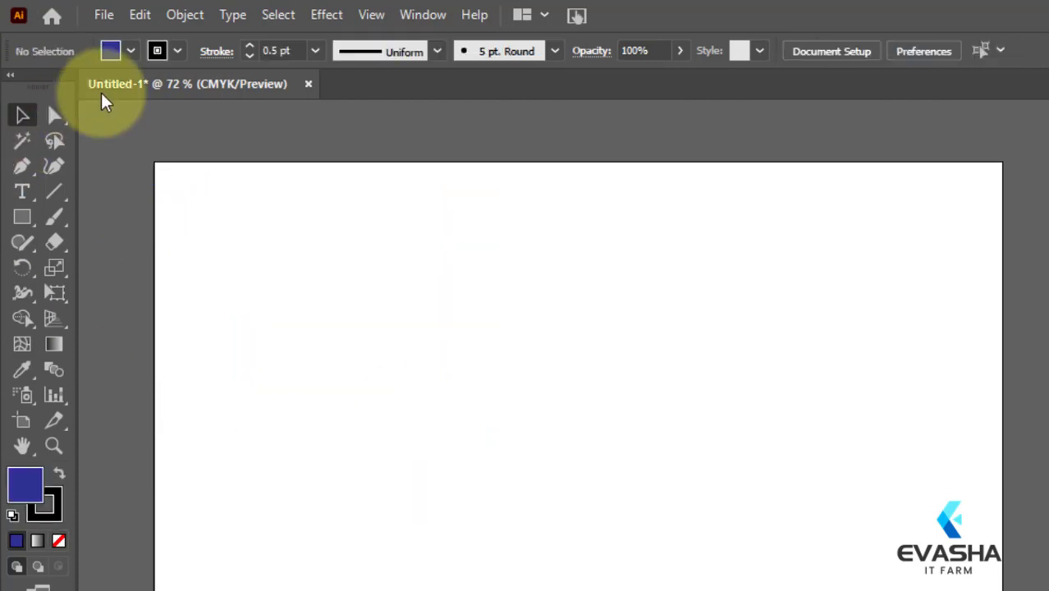
Create a horizontal bar graph 300 pt wide and 300 pt high with the Bar Graph tool.
{"action": "left_click", "coordinate": [56, 398]}
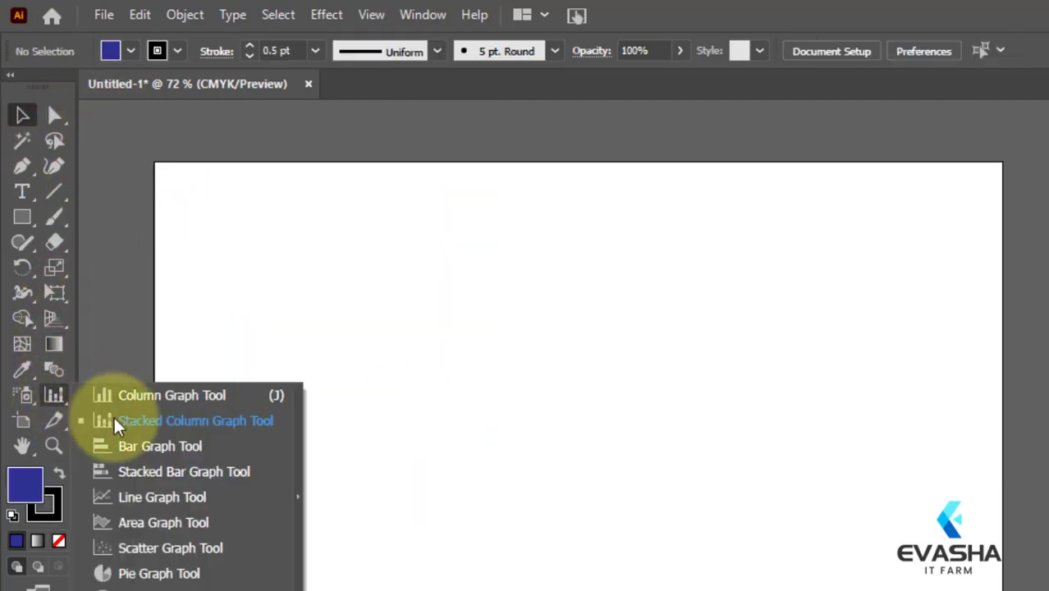
{"action": "left_click", "coordinate": [151, 450]}
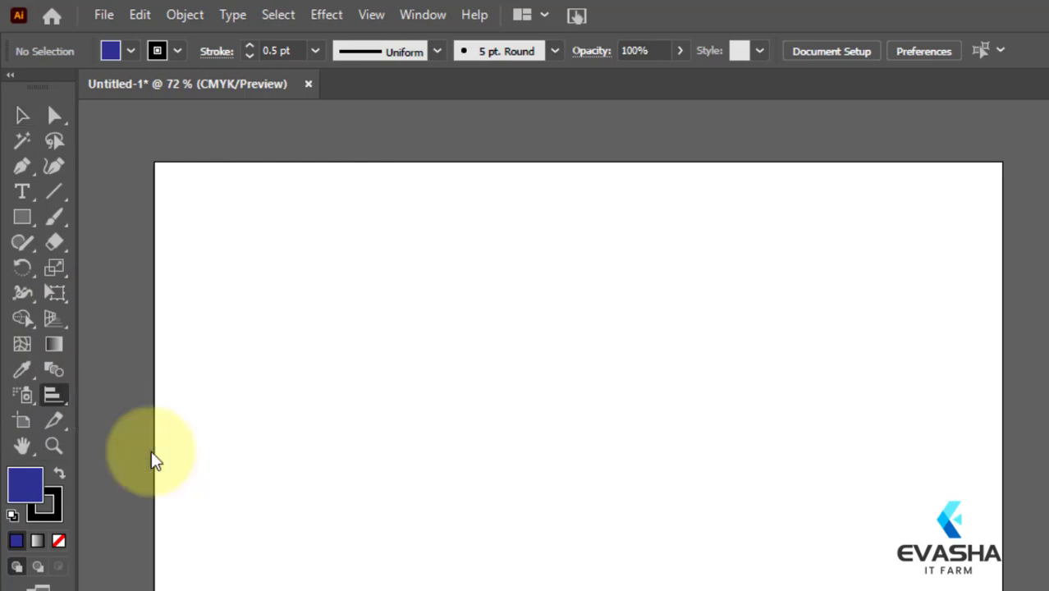
{"action": "left_click", "coordinate": [429, 295]}
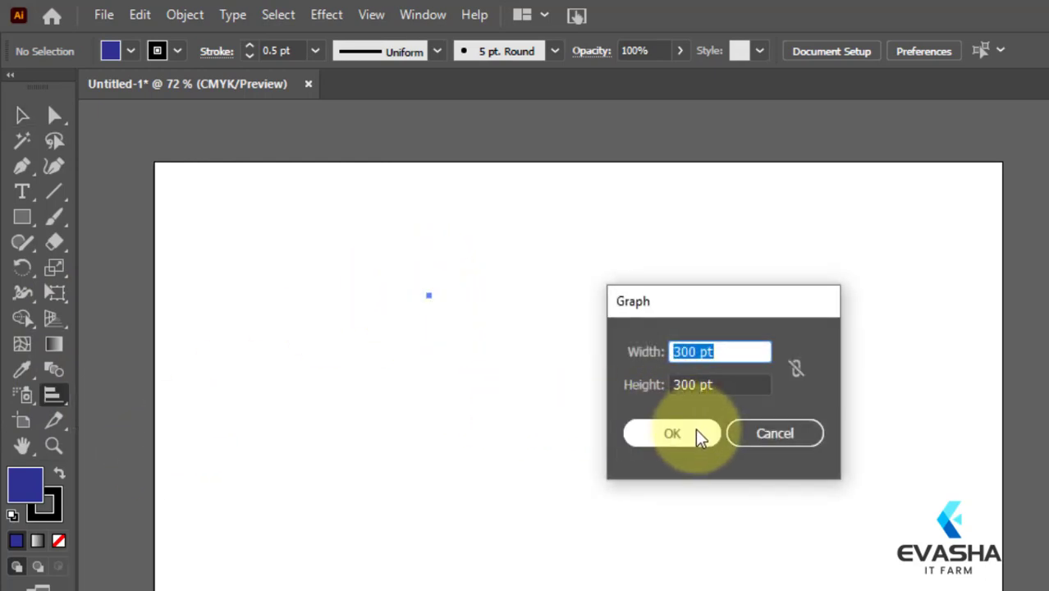
{"action": "left_click", "coordinate": [672, 433]}
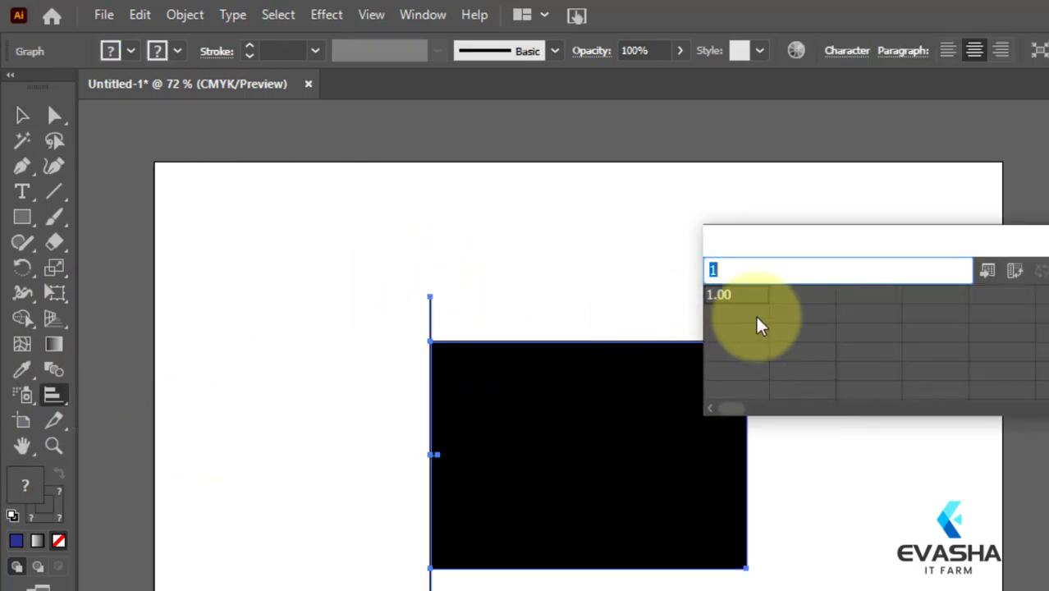
Move the bar graph to the artboard's upper-left area and place the graph data window beside it.
{"action": "left_click", "coordinate": [22, 115]}
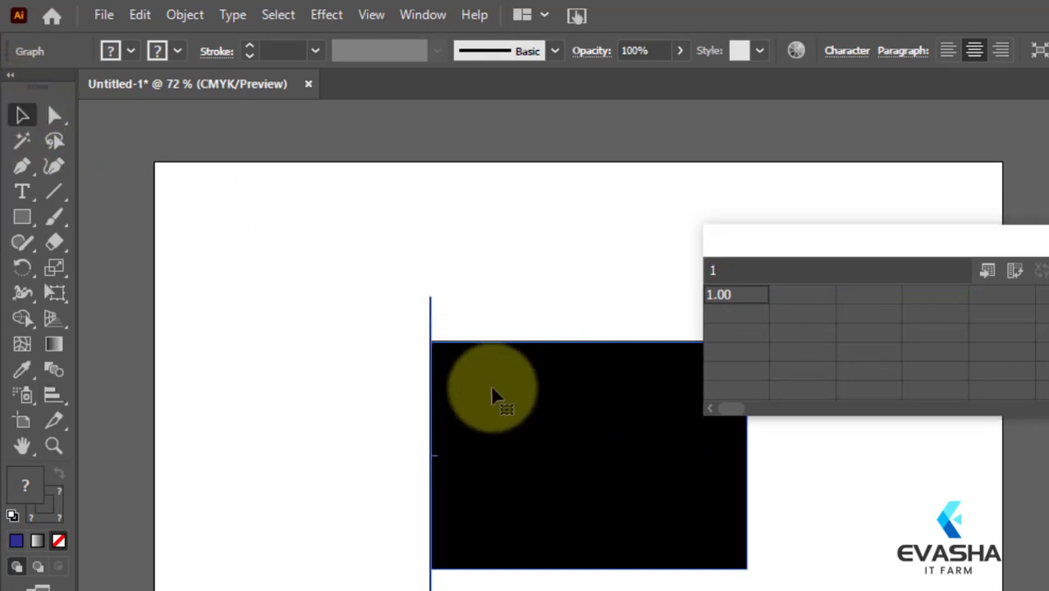
{"action": "left_click_drag", "start_coordinate": [493, 395], "coordinate": [251, 247]}
{"action": "left_click", "coordinate": [864, 259]}
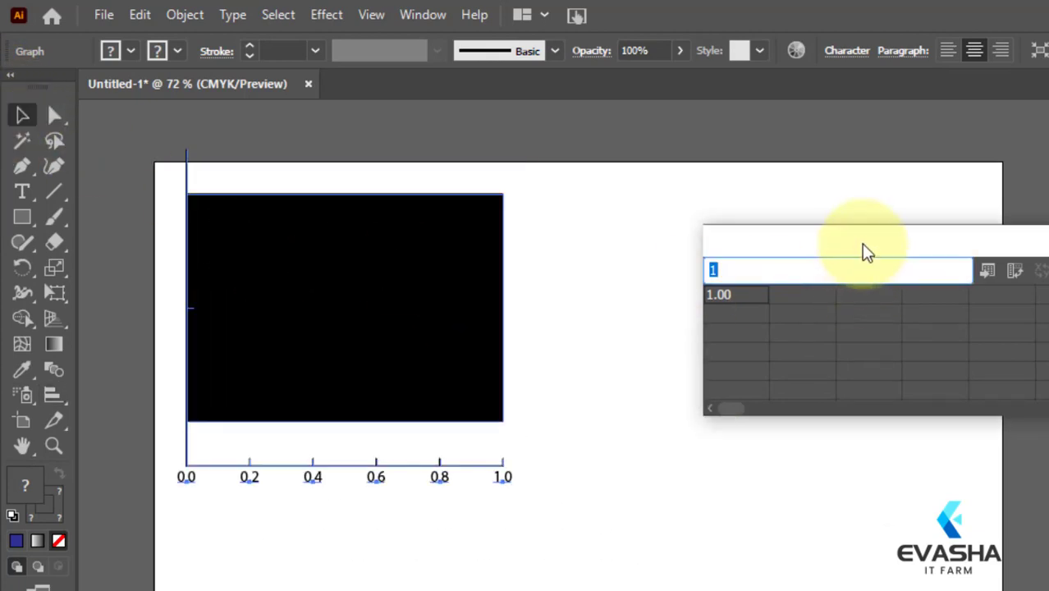
{"action": "left_click_drag", "start_coordinate": [862, 244], "coordinate": [695, 218]}
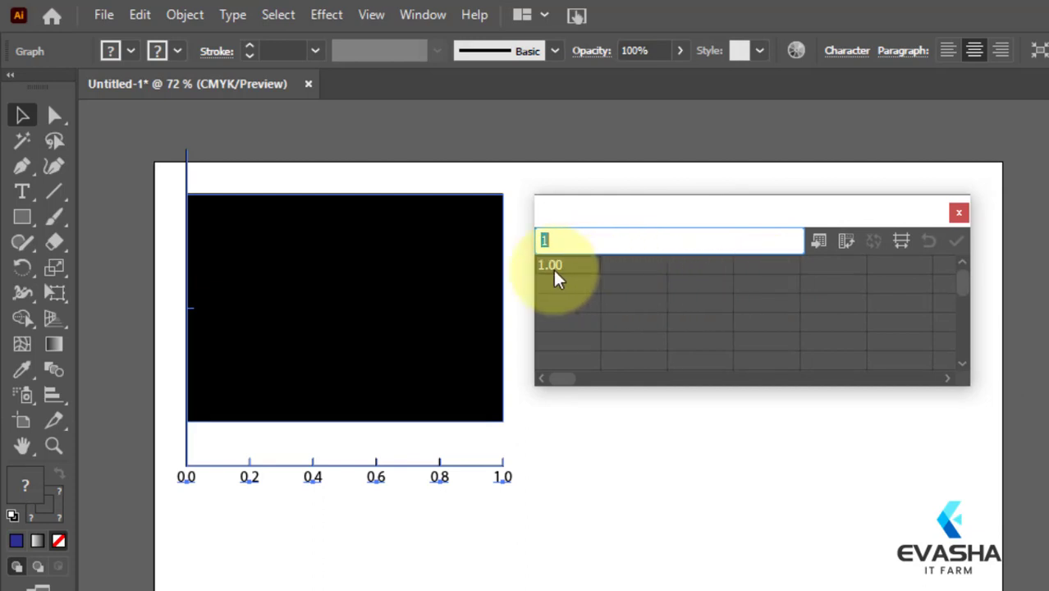
Replace the default value in the first row of the graph data with the label B and label the second row T.
{"action": "key", "text": "BackSpace"}
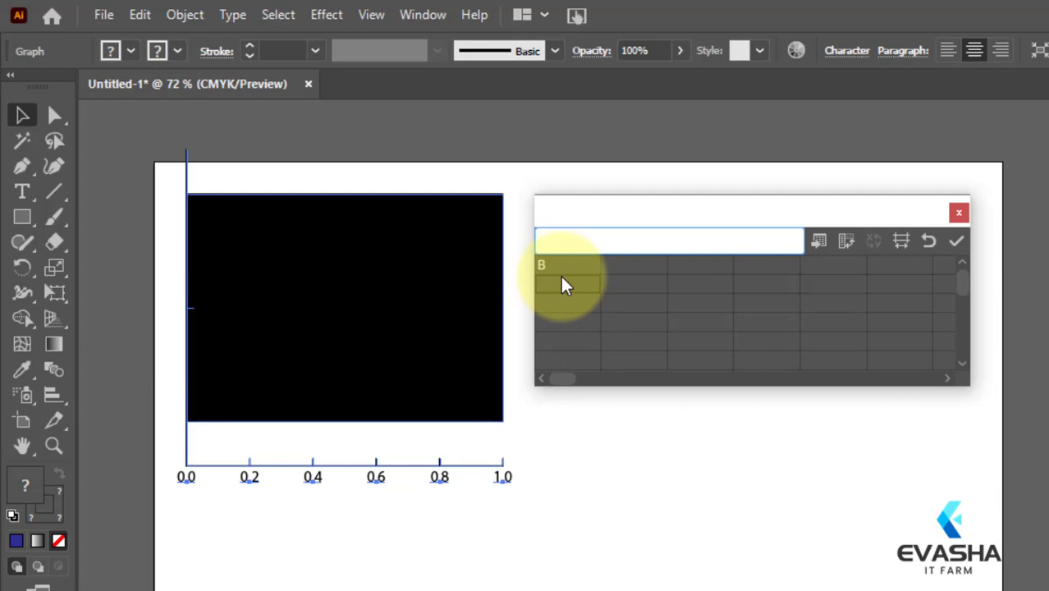
{"action": "type", "text": "BT"}
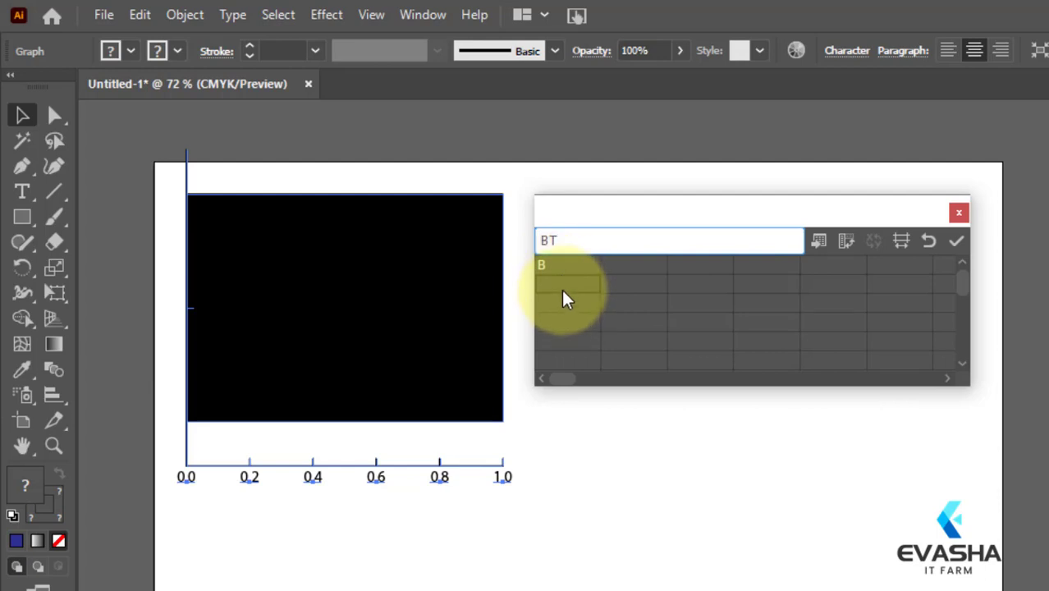
{"action": "key", "text": "BackSpace"}
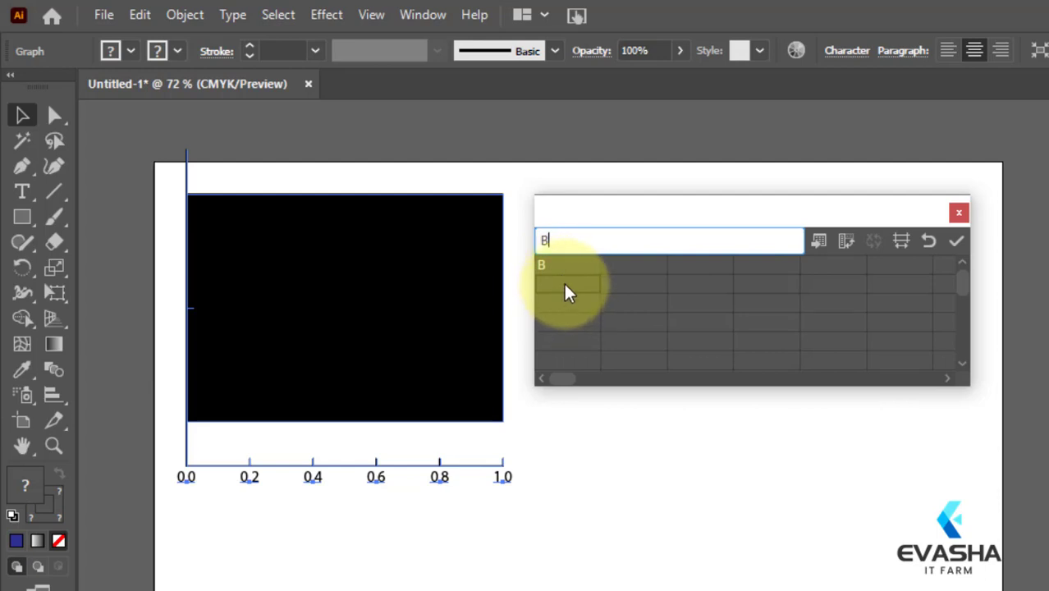
{"action": "left_click", "coordinate": [565, 288]}
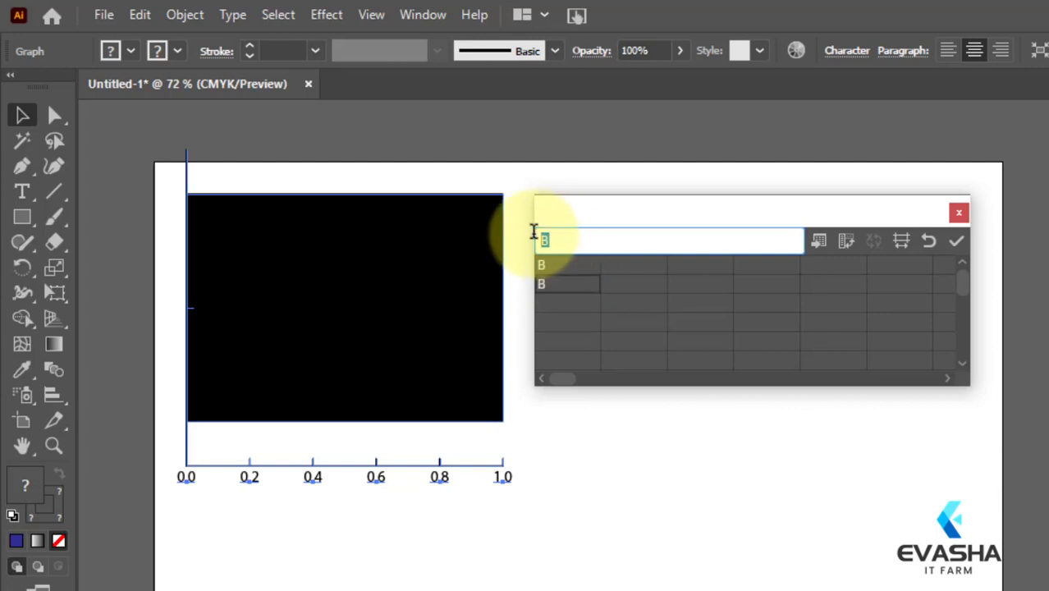
{"action": "type", "text": "T"}
{"action": "key", "text": "Return"}
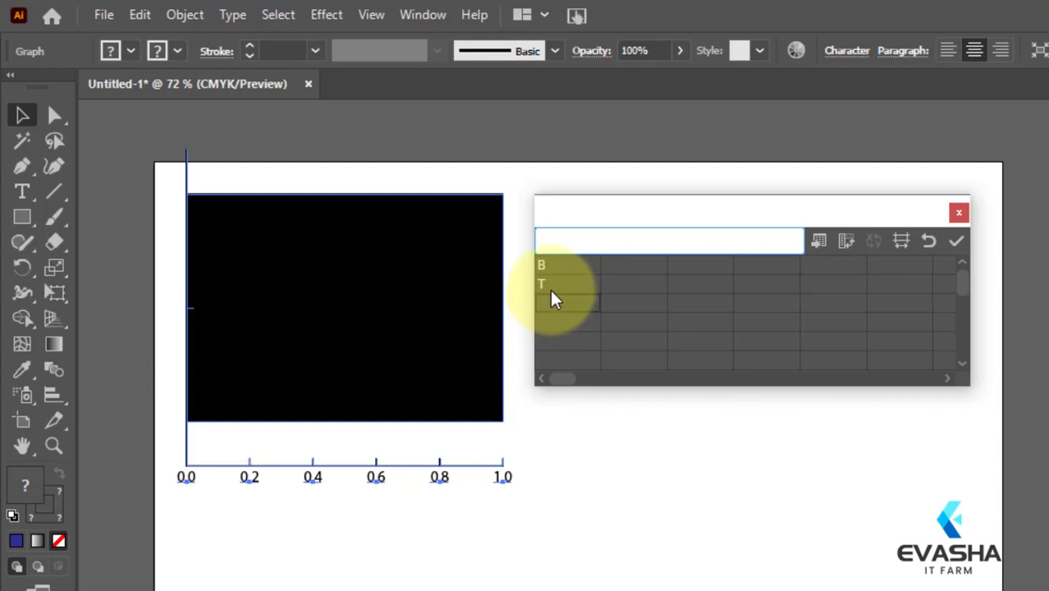
Enter the labels R, S, V and Q in the third to sixth rows of the graph data.
{"action": "type", "text": "R"}
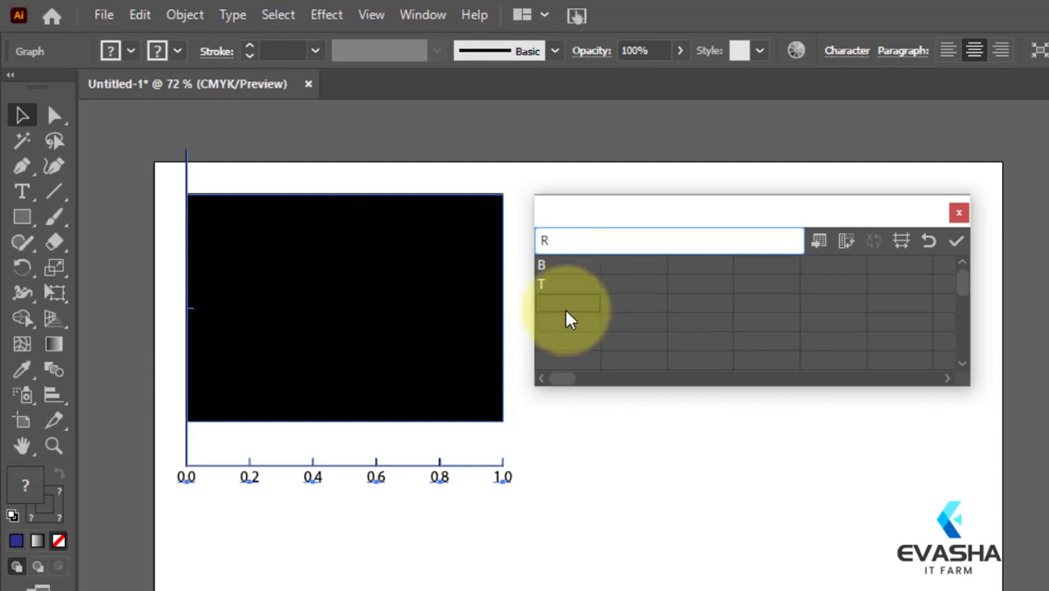
{"action": "key", "text": "Return"}
{"action": "type", "text": "S"}
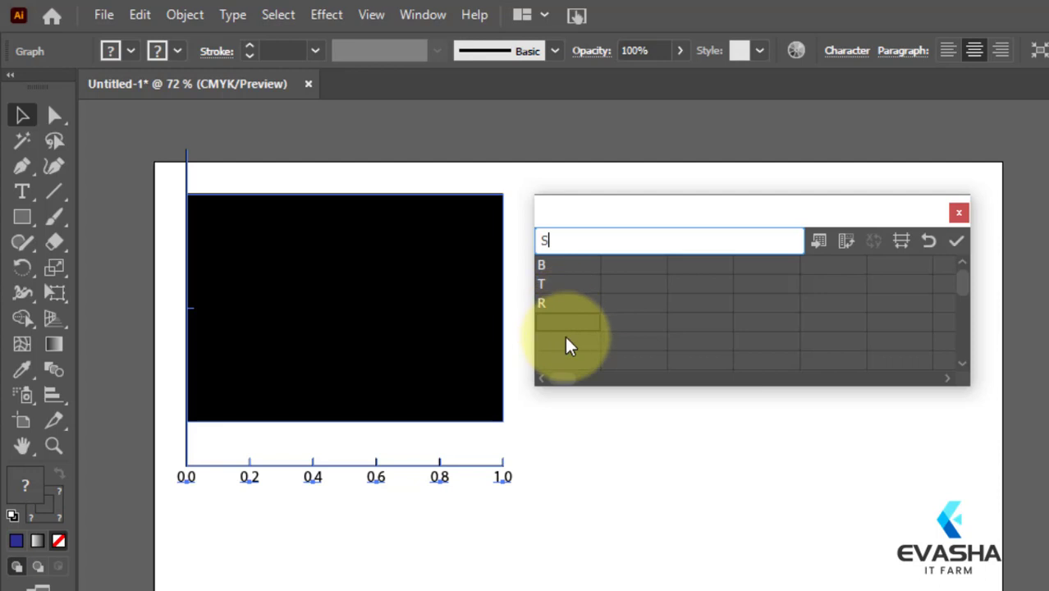
{"action": "key", "text": "Return"}
{"action": "type", "text": "V"}
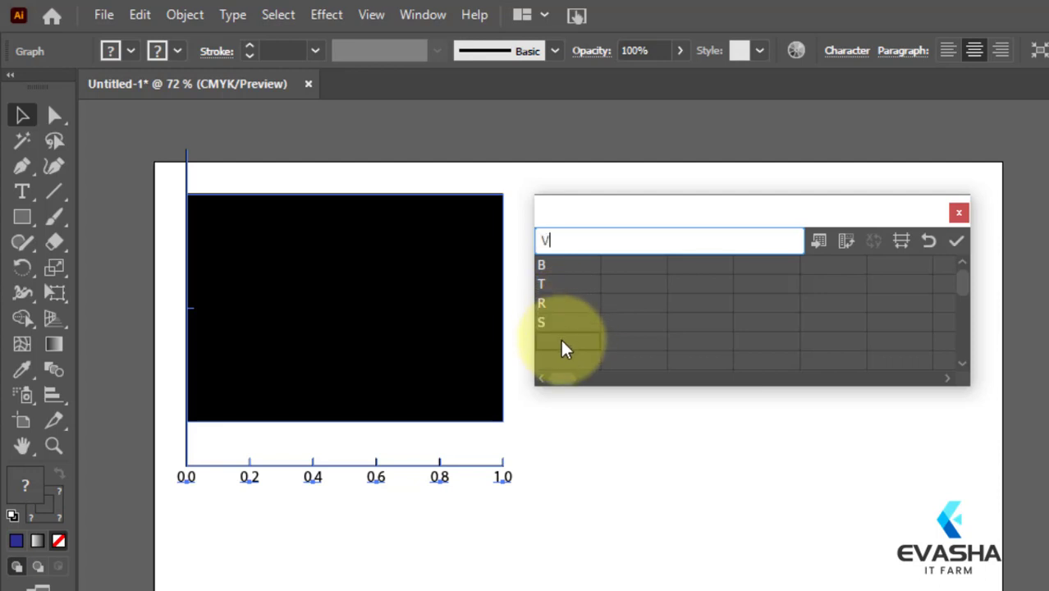
{"action": "key", "text": "Return"}
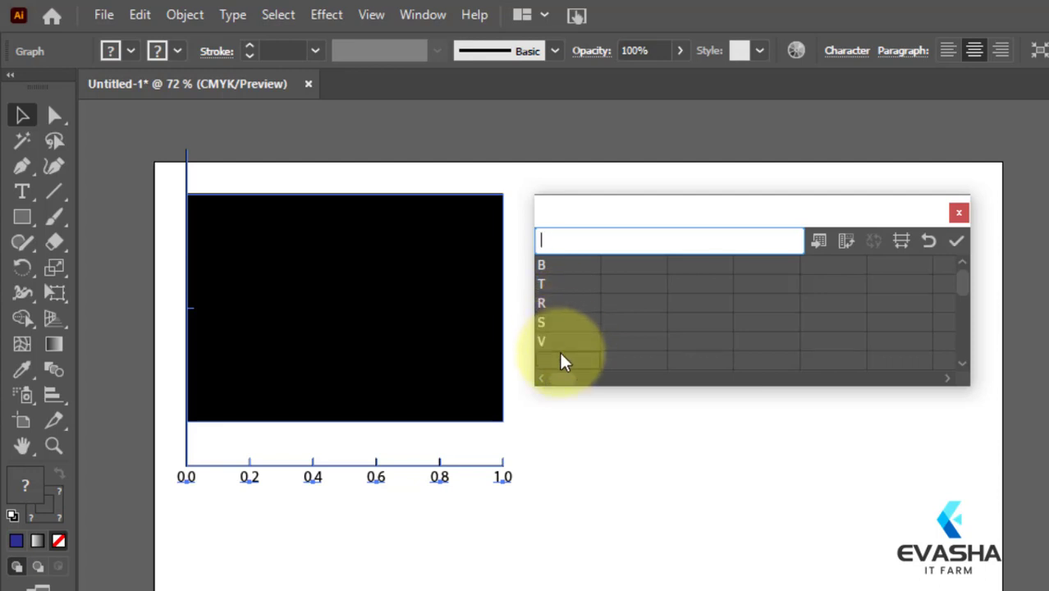
{"action": "type", "text": "Q"}
{"action": "left_click", "coordinate": [630, 301]}
Fill the second column of the graph data with 25, 63, 52, 65, 70 and 50 for rows B to Q.
{"action": "left_click", "coordinate": [639, 264]}
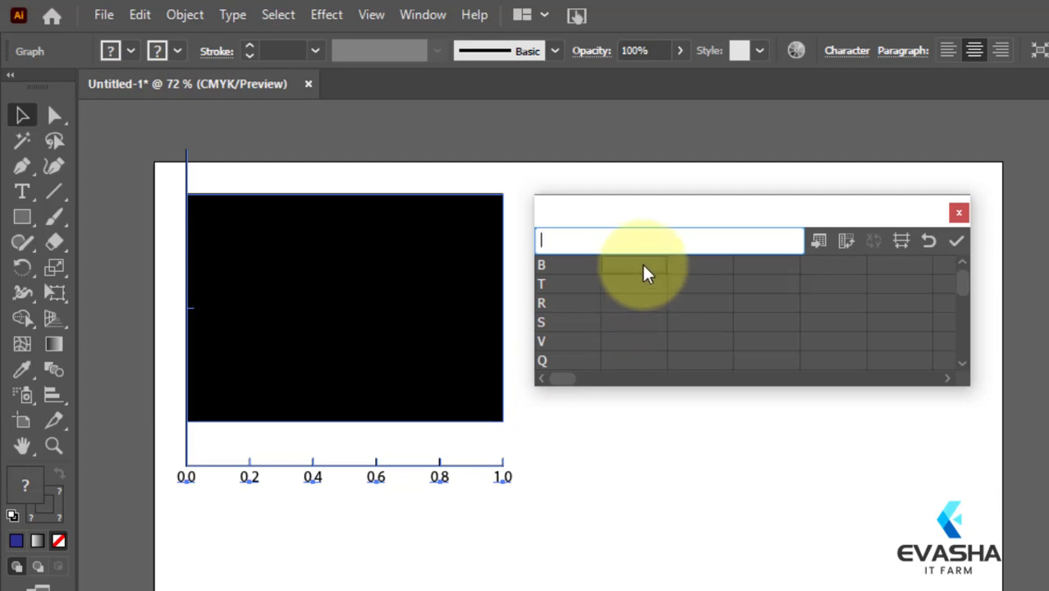
{"action": "type", "text": "25"}
{"action": "left_click", "coordinate": [639, 286]}
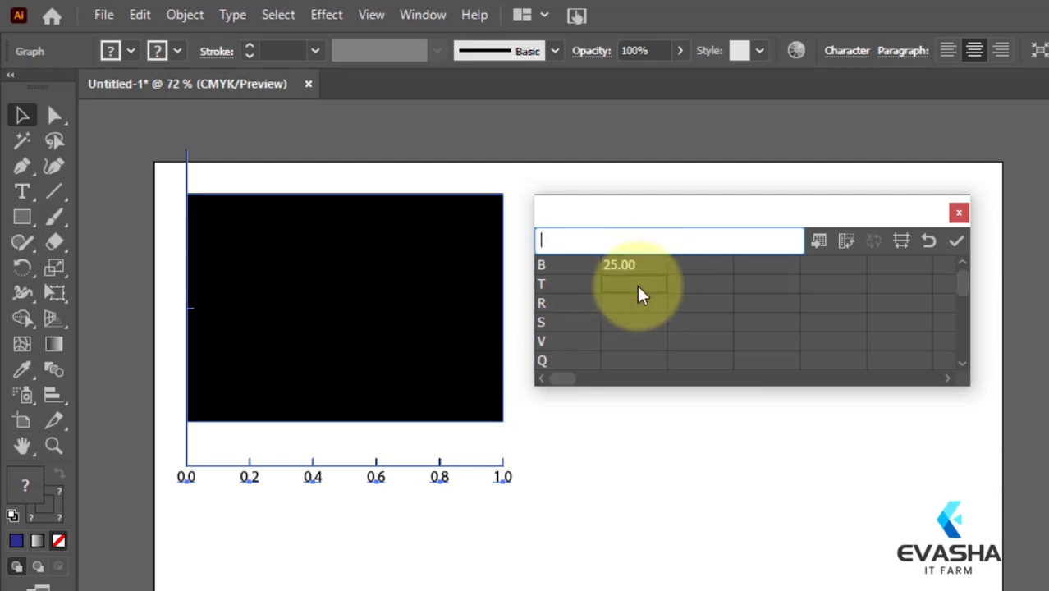
{"action": "type", "text": "63"}
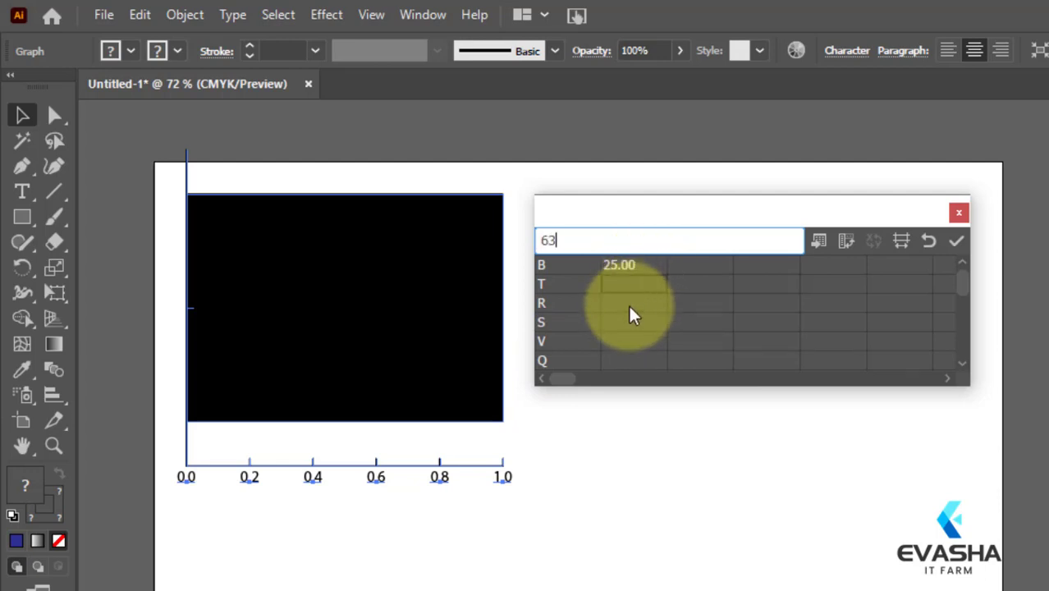
{"action": "left_click", "coordinate": [628, 303]}
{"action": "type", "text": "52"}
{"action": "left_click", "coordinate": [627, 323]}
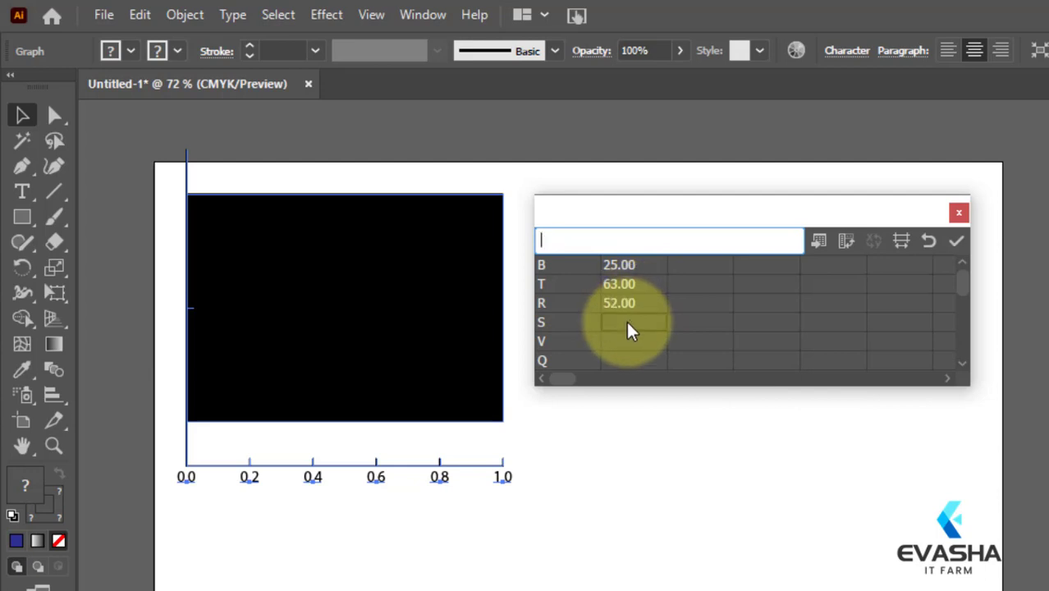
{"action": "type", "text": "65"}
{"action": "left_click", "coordinate": [636, 341]}
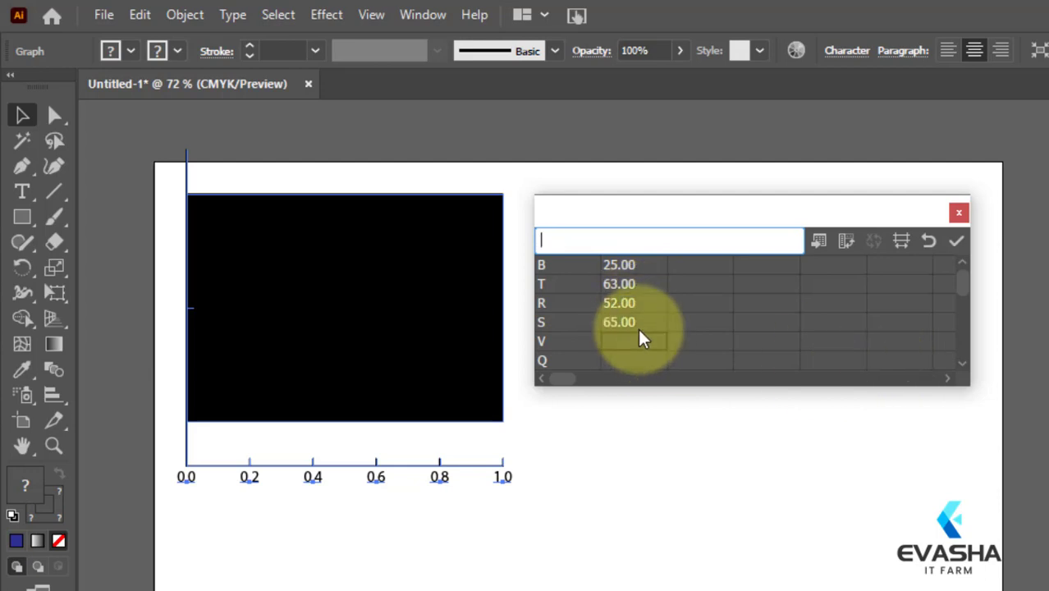
{"action": "type", "text": "70"}
{"action": "left_click", "coordinate": [639, 361]}
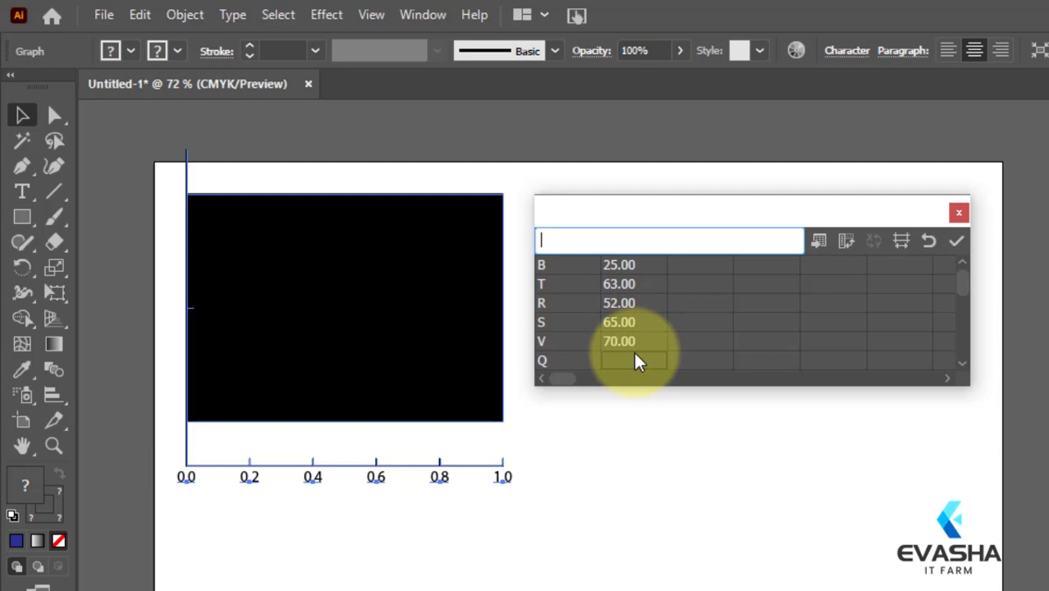
{"action": "type", "text": "50"}
{"action": "left_click", "coordinate": [697, 324]}
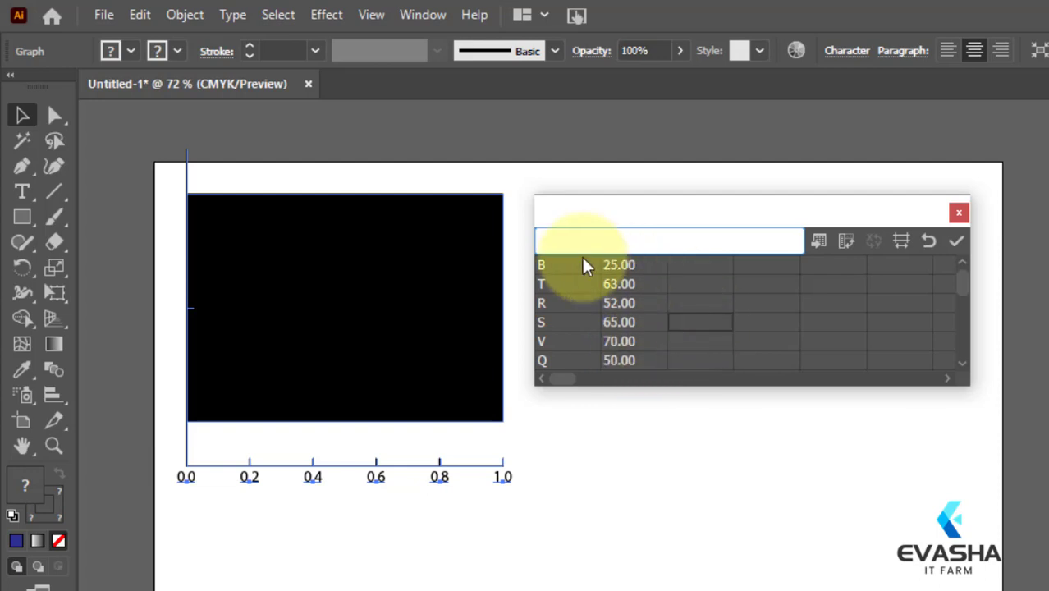
Apply the entered labels and values to the bar graph.
{"action": "left_click", "coordinate": [957, 240]}
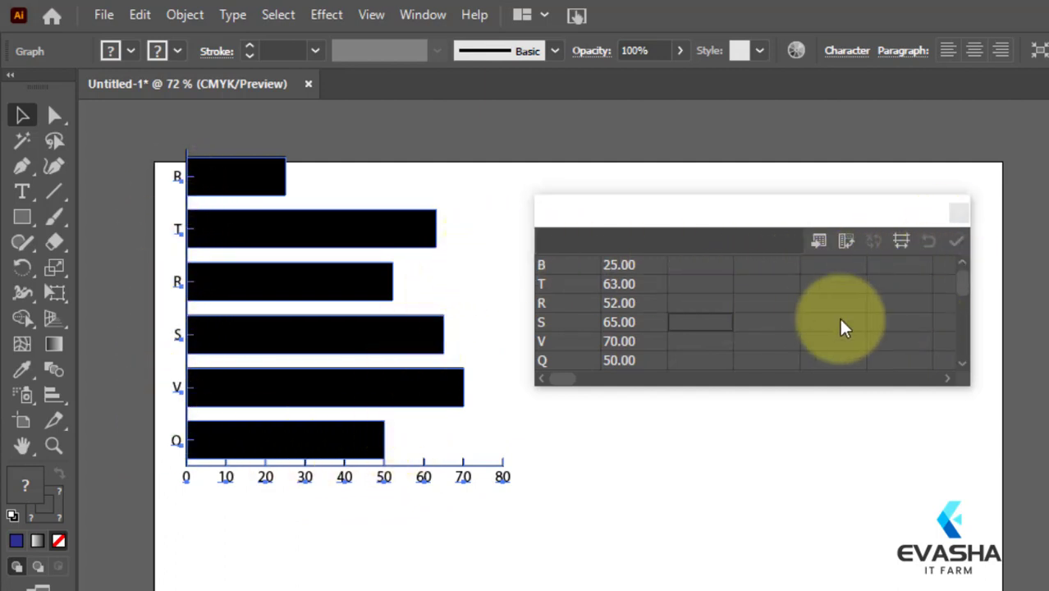
{"action": "left_click", "coordinate": [550, 305]}
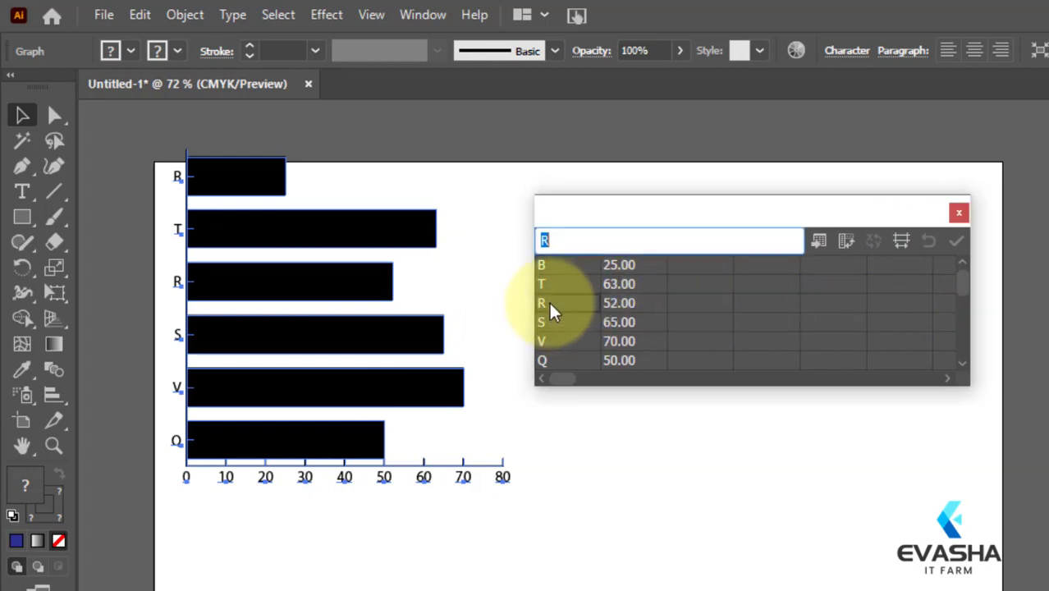
{"action": "left_click", "coordinate": [760, 50]}
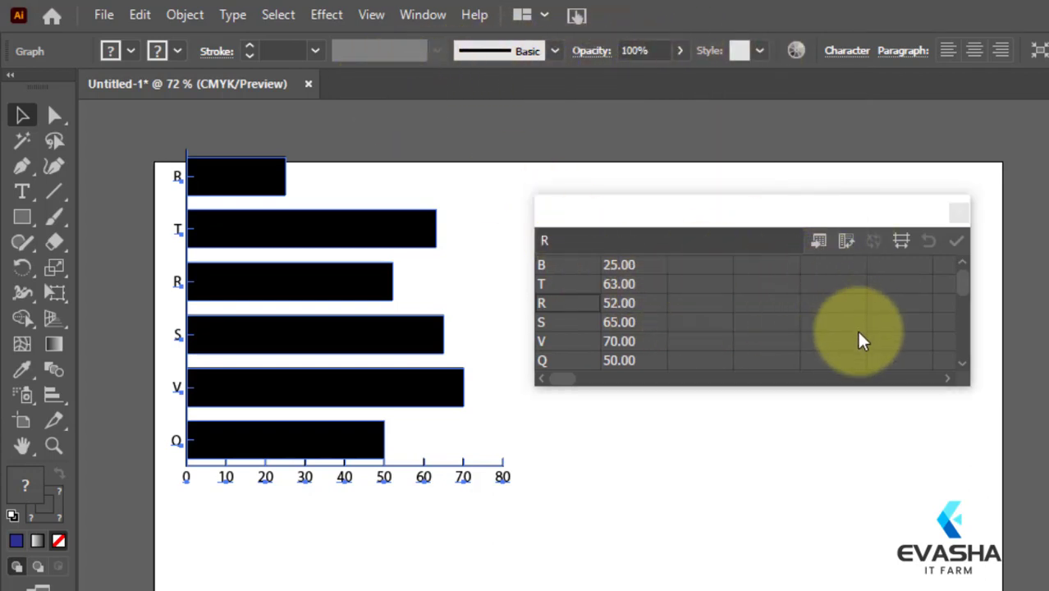
Close the graph data window and delete the bar graph from the artboard.
{"action": "left_click", "coordinate": [959, 213]}
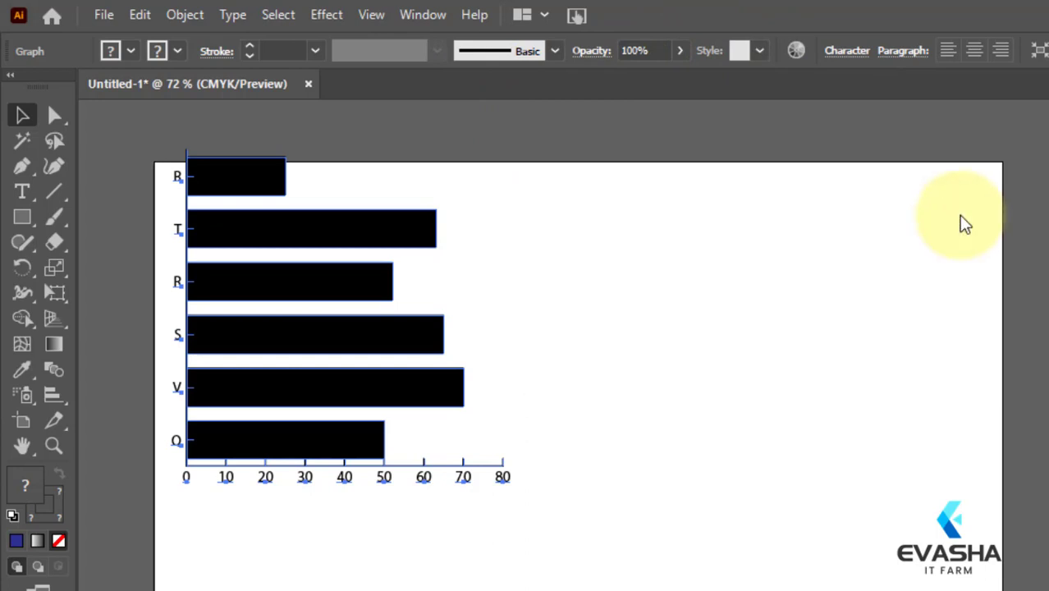
{"action": "left_click", "coordinate": [23, 116]}
{"action": "key", "text": "Delete"}
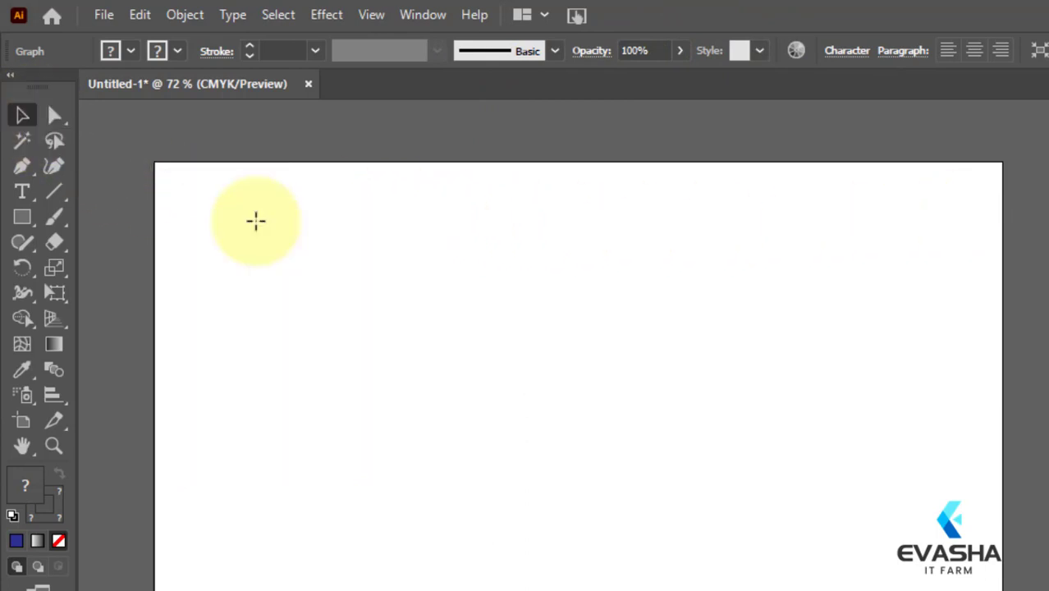
Create a 300 pt by 300 pt stacked bar graph near the middle of the artboard with the Stacked Bar Graph tool.
{"action": "left_click", "coordinate": [61, 388]}
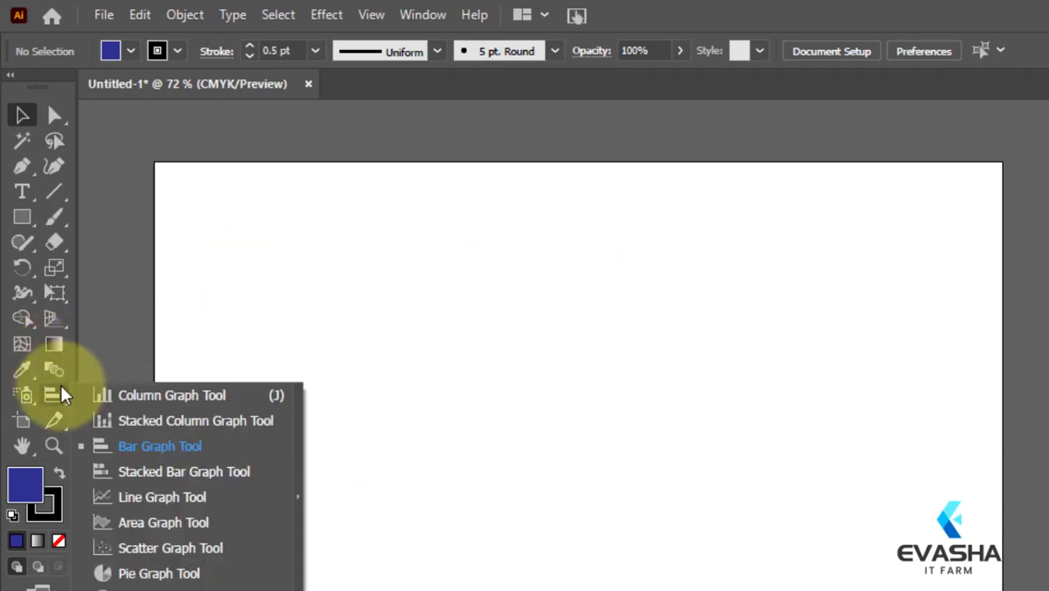
{"action": "left_click", "coordinate": [163, 473]}
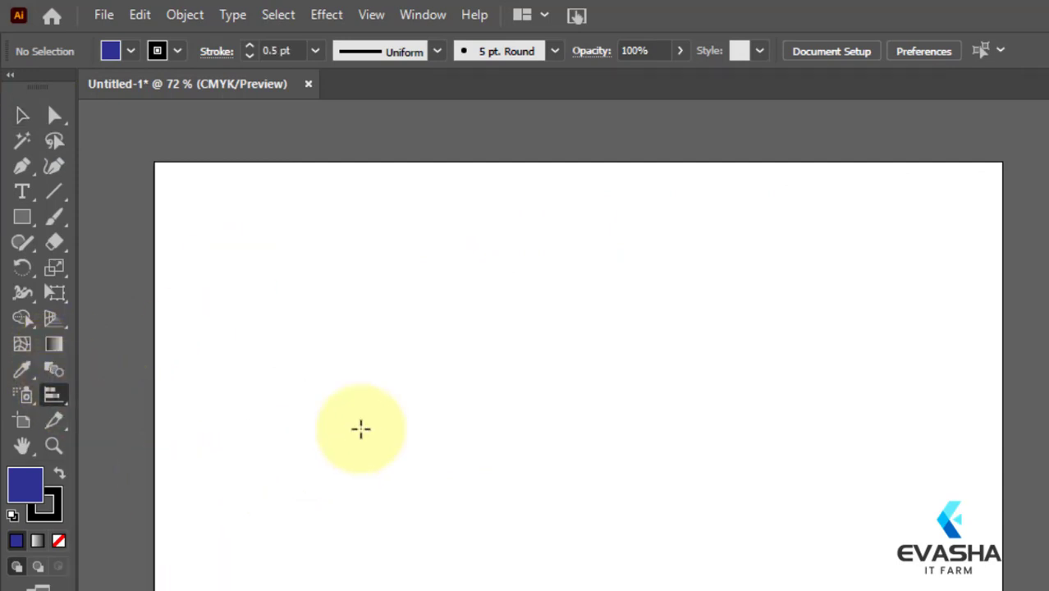
{"action": "left_click", "coordinate": [422, 318]}
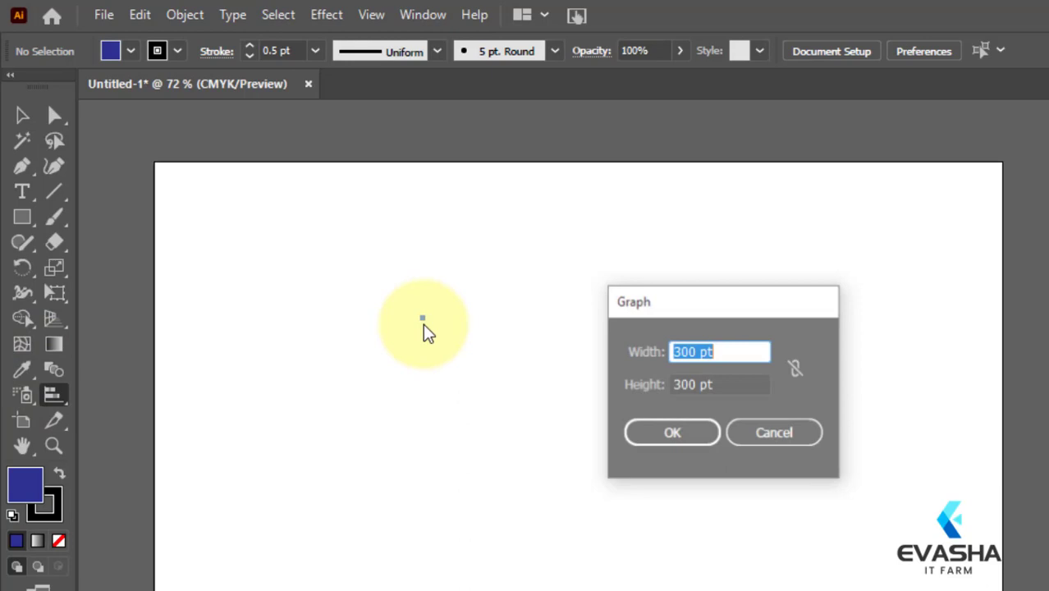
{"action": "left_click", "coordinate": [669, 434]}
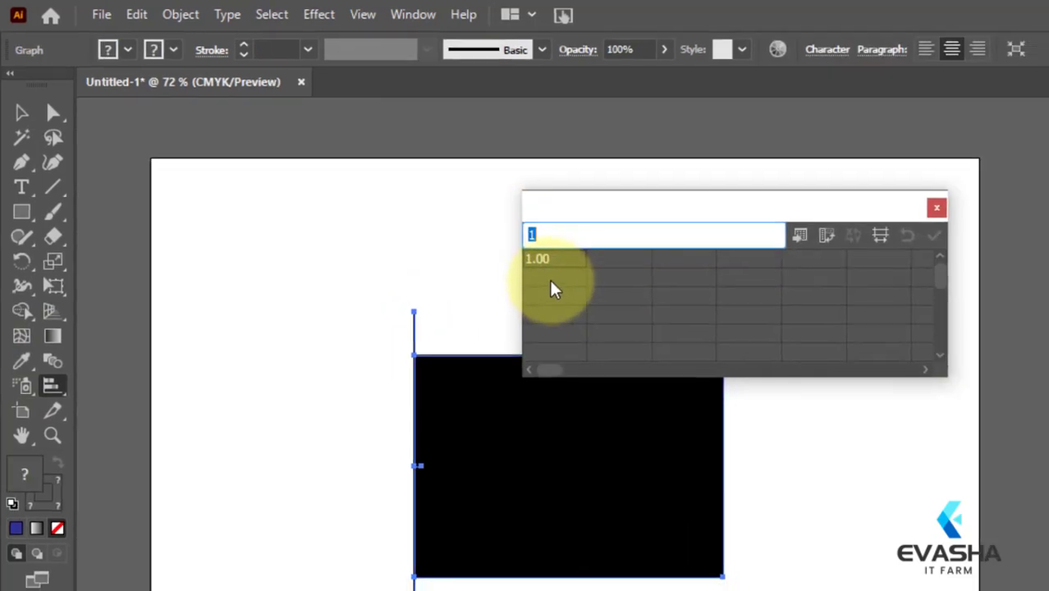
Enter the labels V, B, N, M, C and XZ in the first column of the graph data, replacing the default value.
{"action": "left_click", "coordinate": [565, 282]}
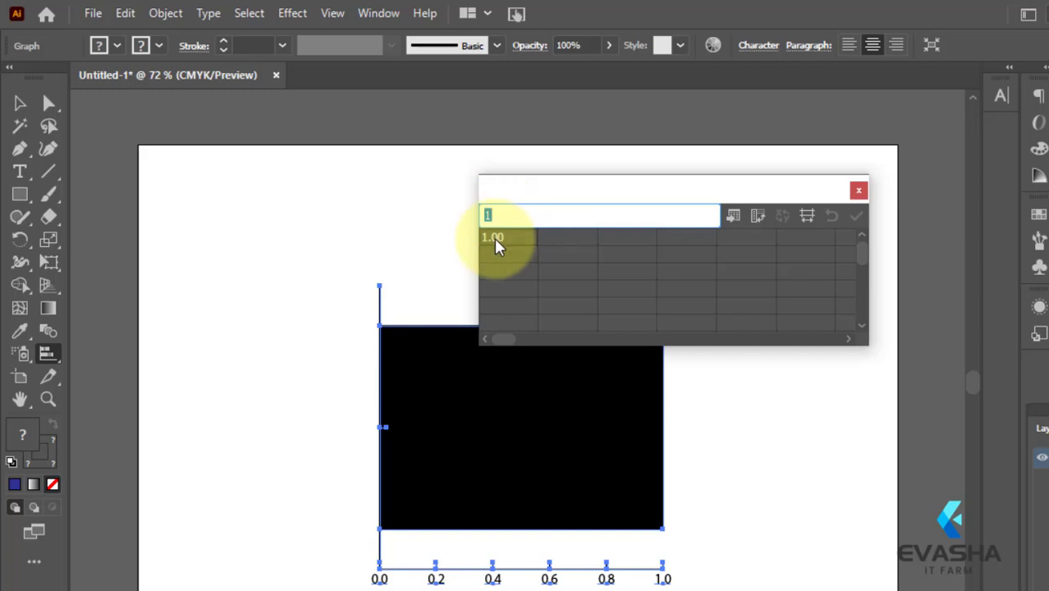
{"action": "type", "text": "V"}
{"action": "key", "text": "Return"}
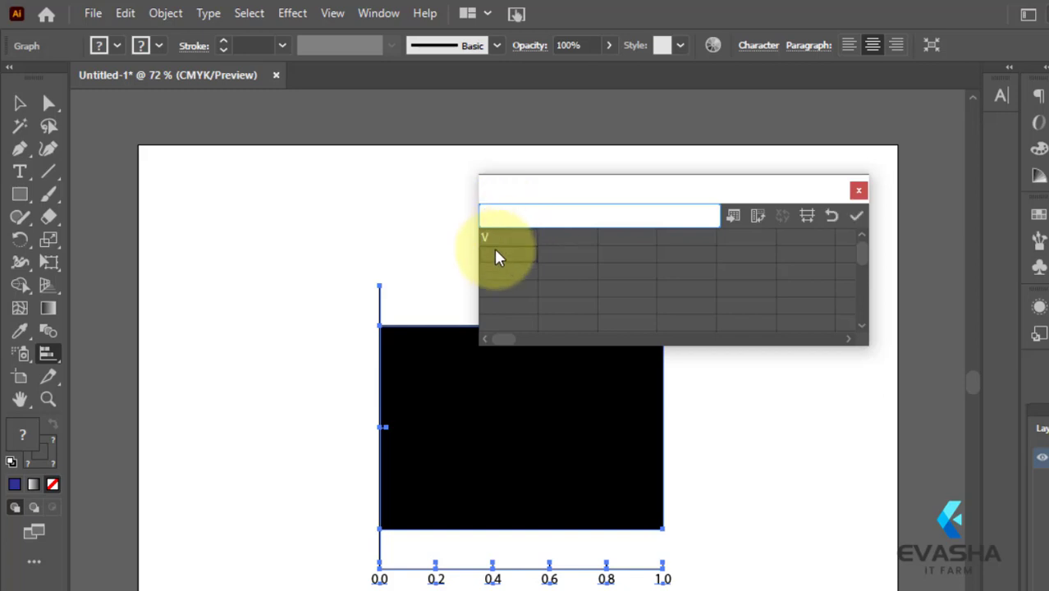
{"action": "type", "text": "B"}
{"action": "key", "text": "Return"}
{"action": "type", "text": "N"}
{"action": "key", "text": "Return"}
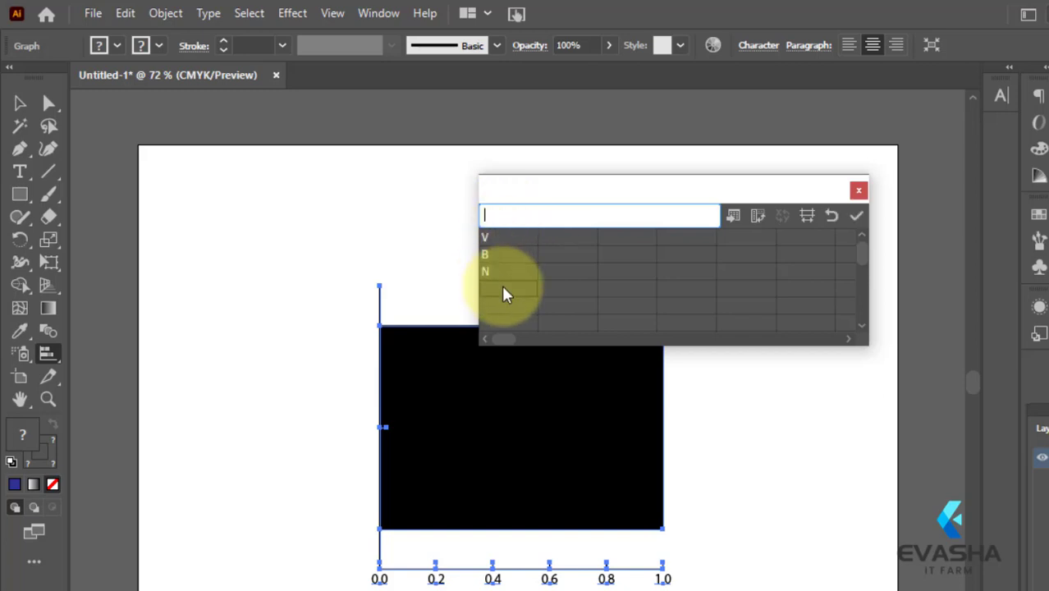
{"action": "type", "text": "M"}
{"action": "key", "text": "Return"}
{"action": "type", "text": "C"}
{"action": "key", "text": "Return"}
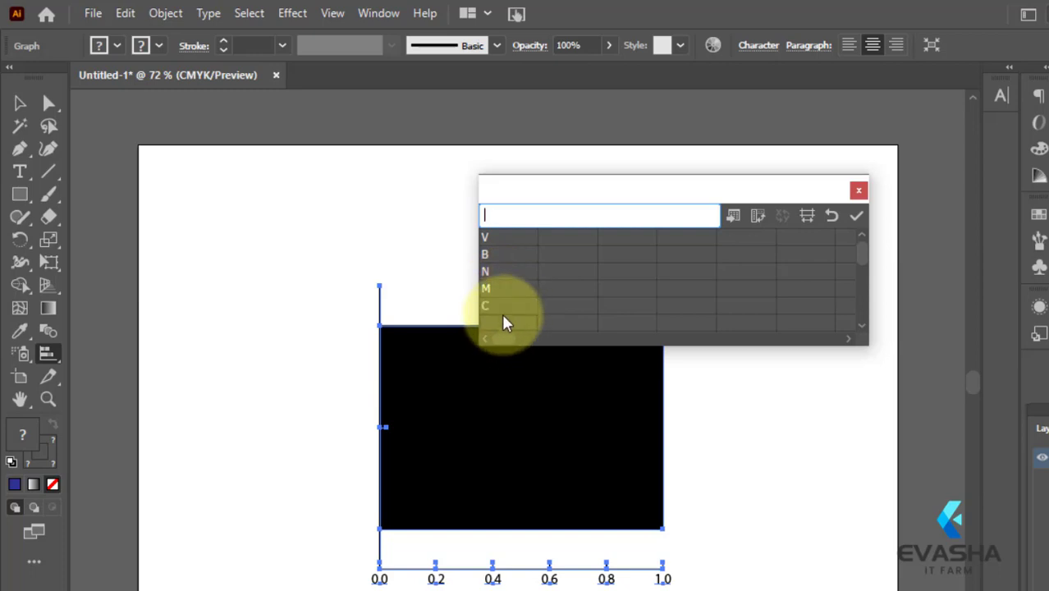
{"action": "type", "text": "xZ"}
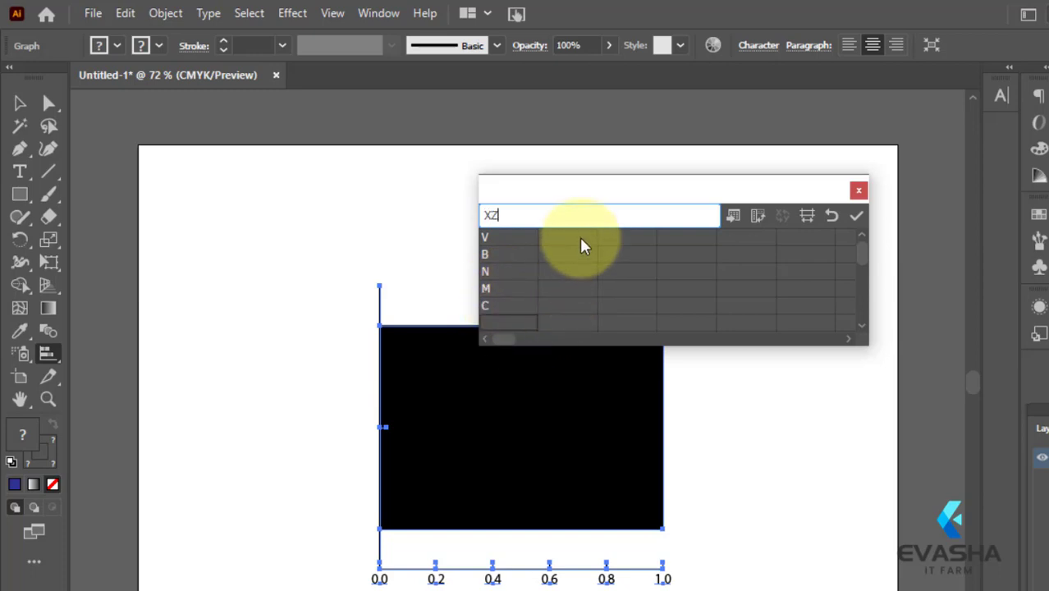
{"action": "key", "text": "Return"}
Fill the second column with 20, 32, 52, 65, 52 and 52 for rows V to XZ and apply the data to the graph.
{"action": "type", "text": "20"}
{"action": "left_click", "coordinate": [569, 251]}
{"action": "type", "text": "32"}
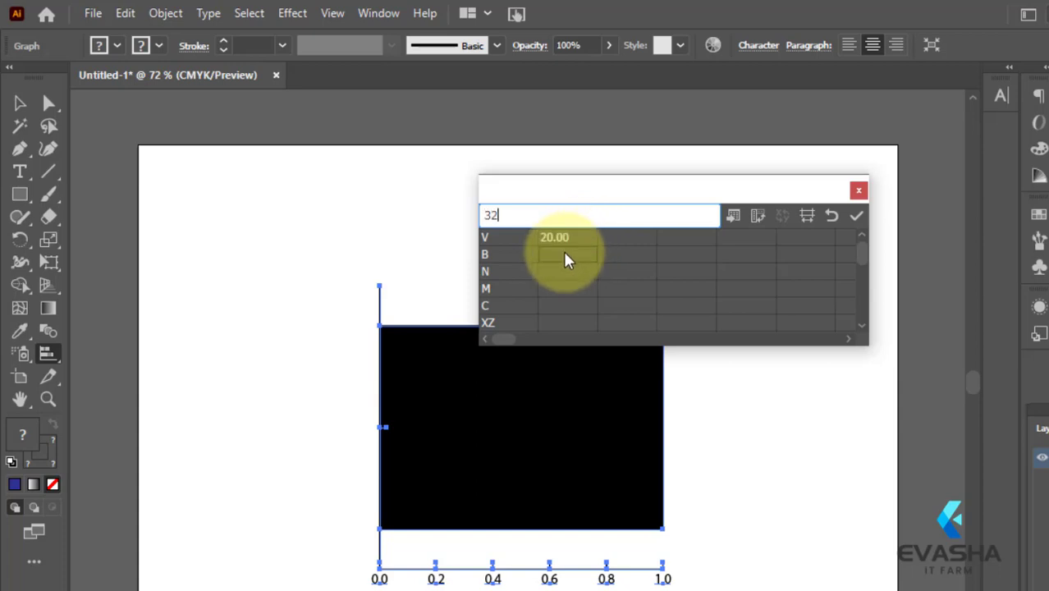
{"action": "left_click", "coordinate": [565, 272]}
{"action": "type", "text": "52"}
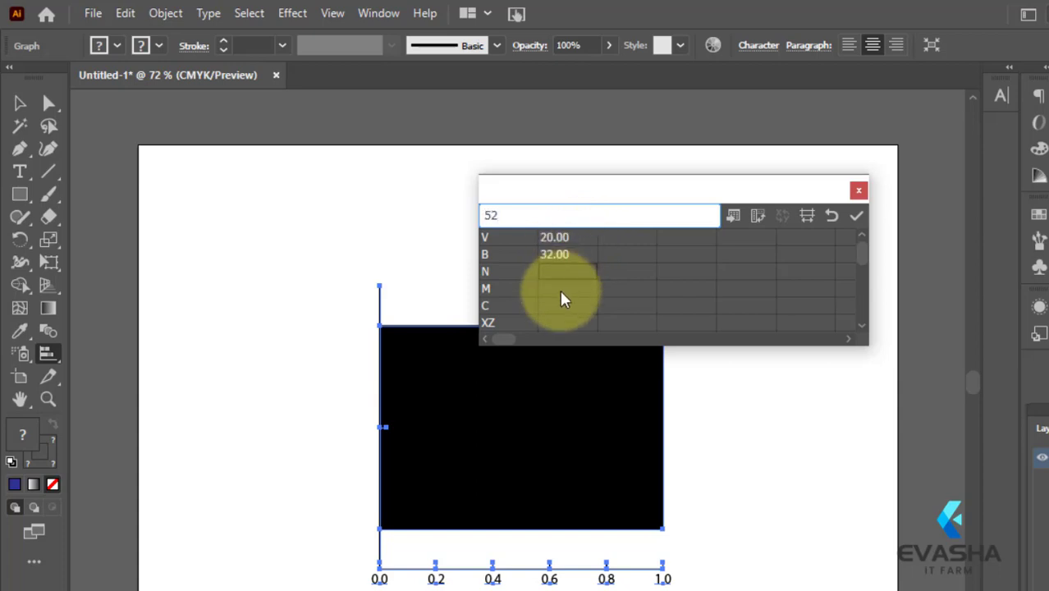
{"action": "left_click", "coordinate": [559, 287]}
{"action": "type", "text": "65"}
{"action": "left_click", "coordinate": [560, 307]}
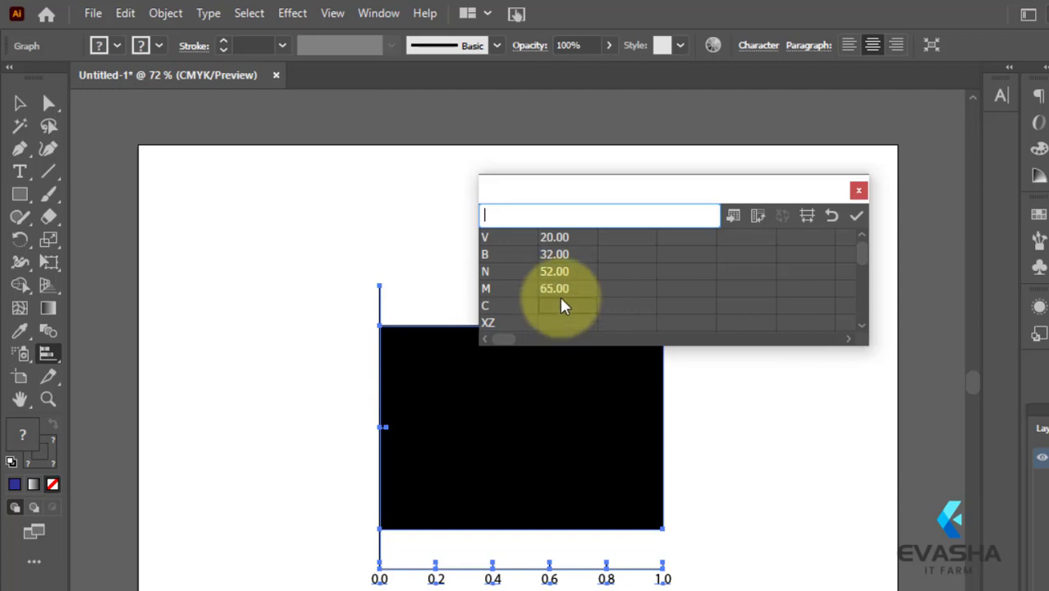
{"action": "type", "text": "52"}
{"action": "left_click", "coordinate": [585, 321]}
{"action": "type", "text": "52"}
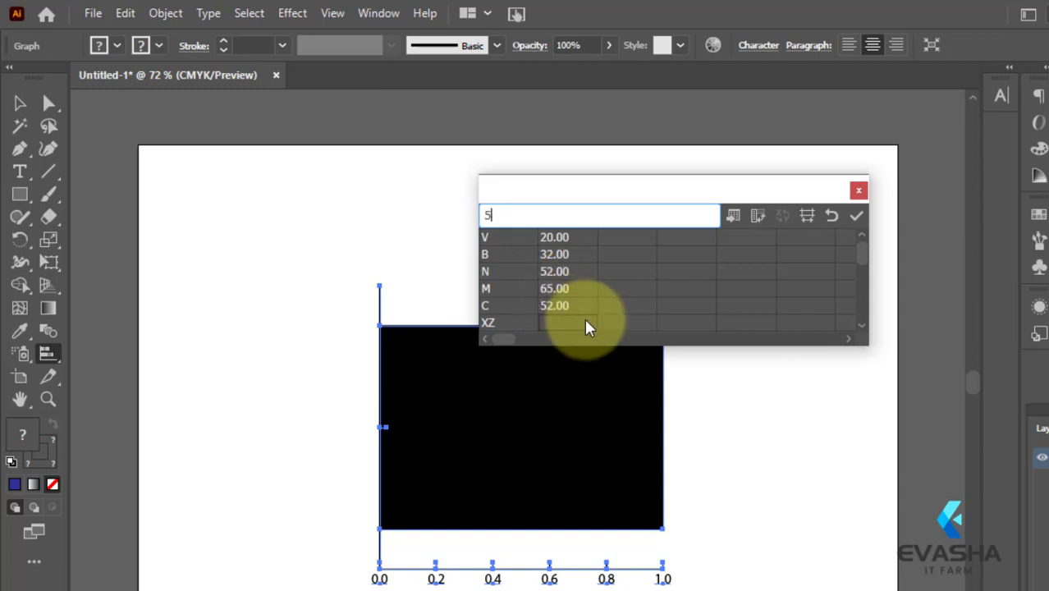
{"action": "left_click", "coordinate": [857, 216]}
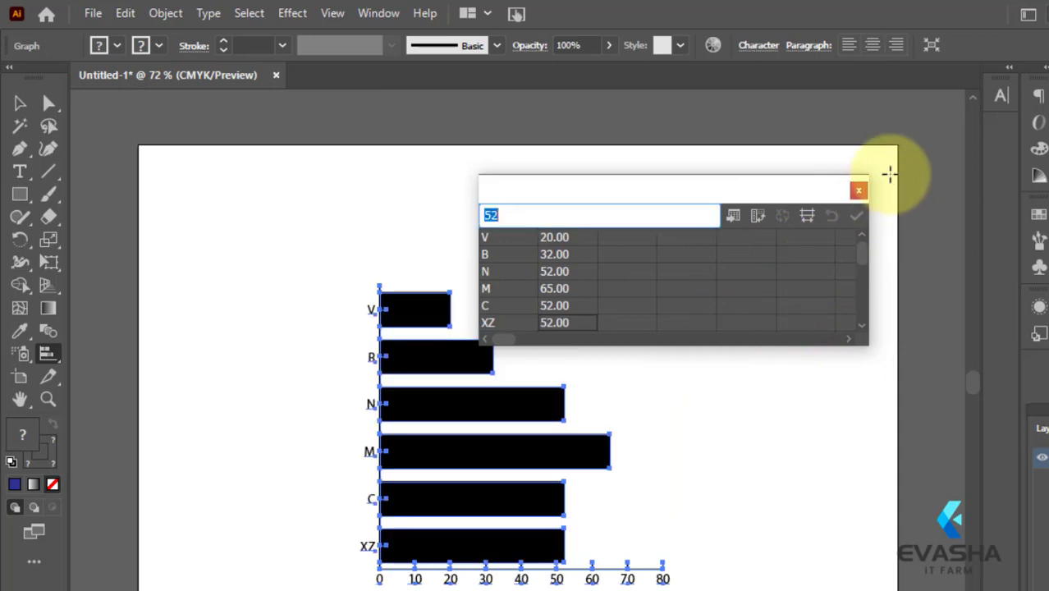
Move the graph data window clear of the bars and enter 25, 36 and 63 in the third column for rows V, B and N.
{"action": "left_click_drag", "start_coordinate": [734, 194], "coordinate": [805, 156]}
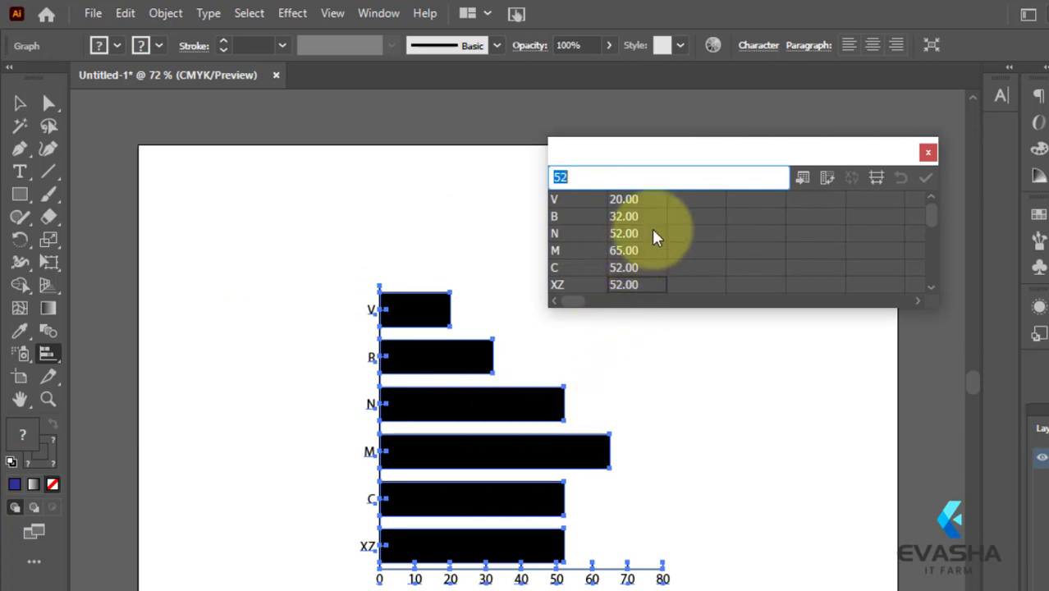
{"action": "type", "text": "25"}
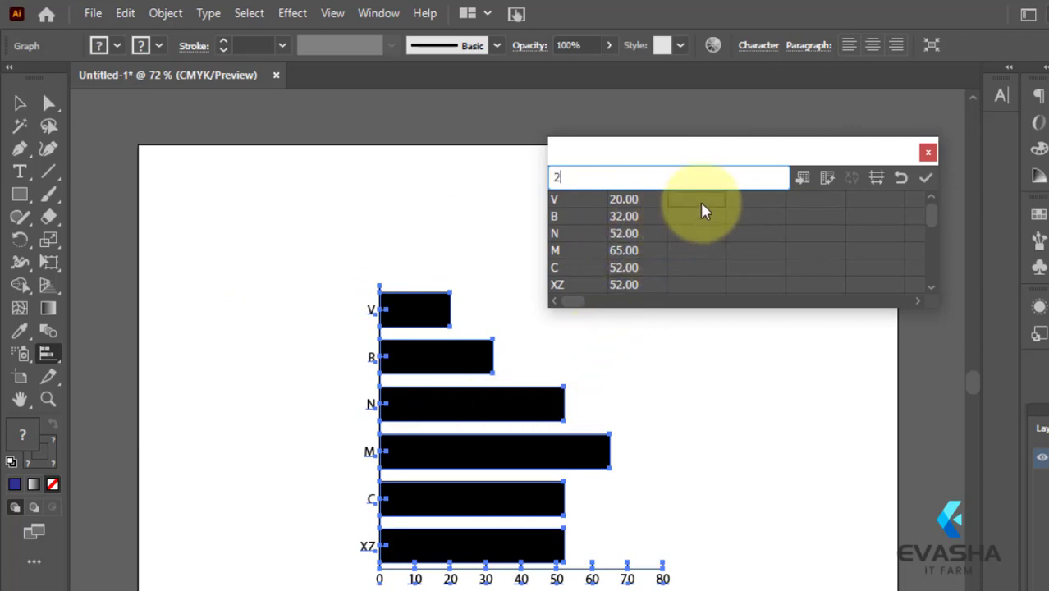
{"action": "left_click", "coordinate": [697, 220]}
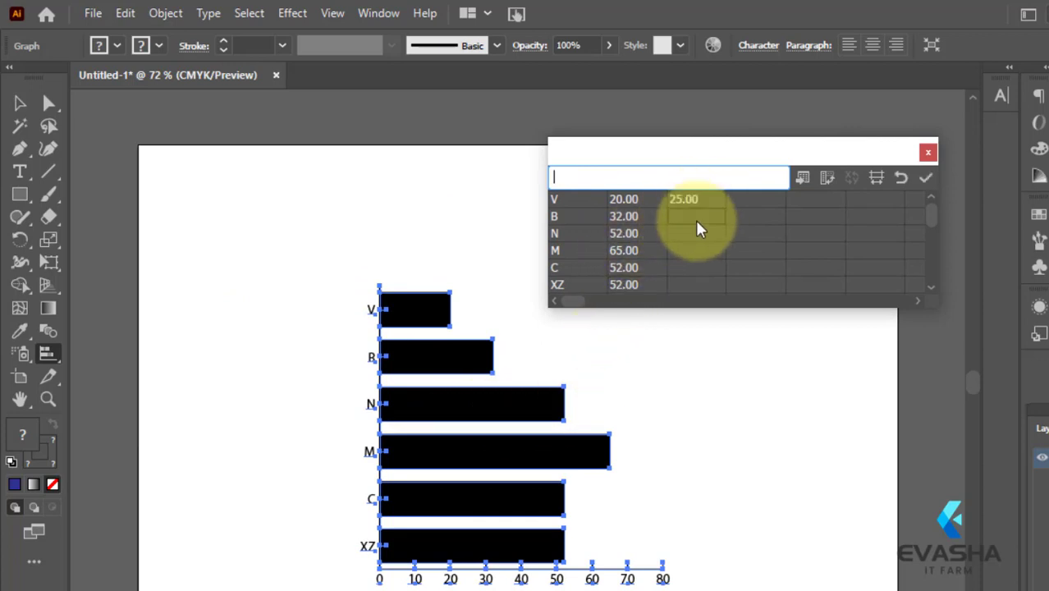
{"action": "type", "text": "36"}
{"action": "left_click", "coordinate": [695, 229]}
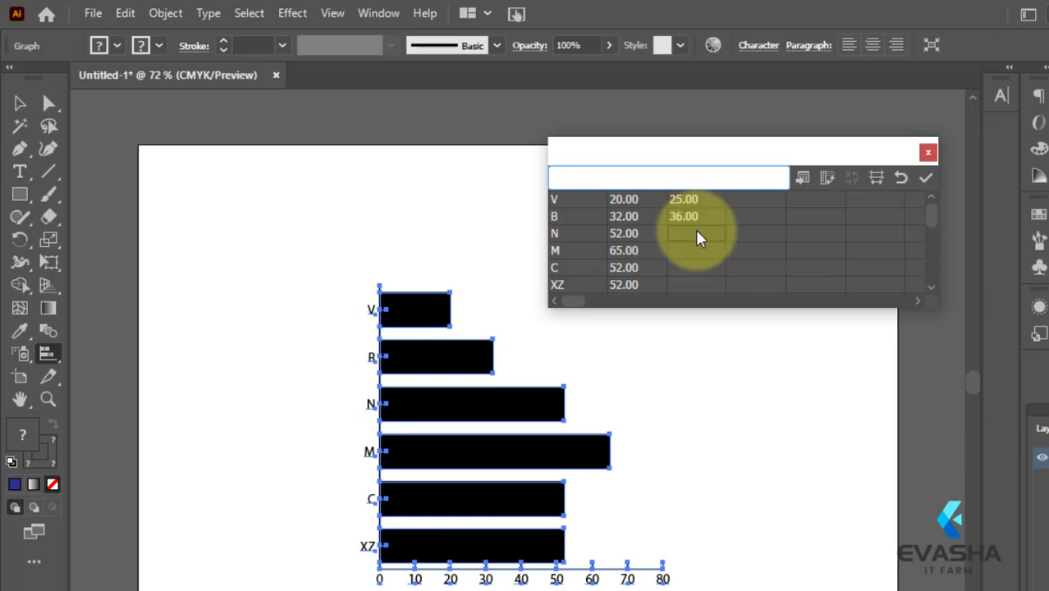
{"action": "type", "text": "63"}
{"action": "left_click", "coordinate": [697, 250]}
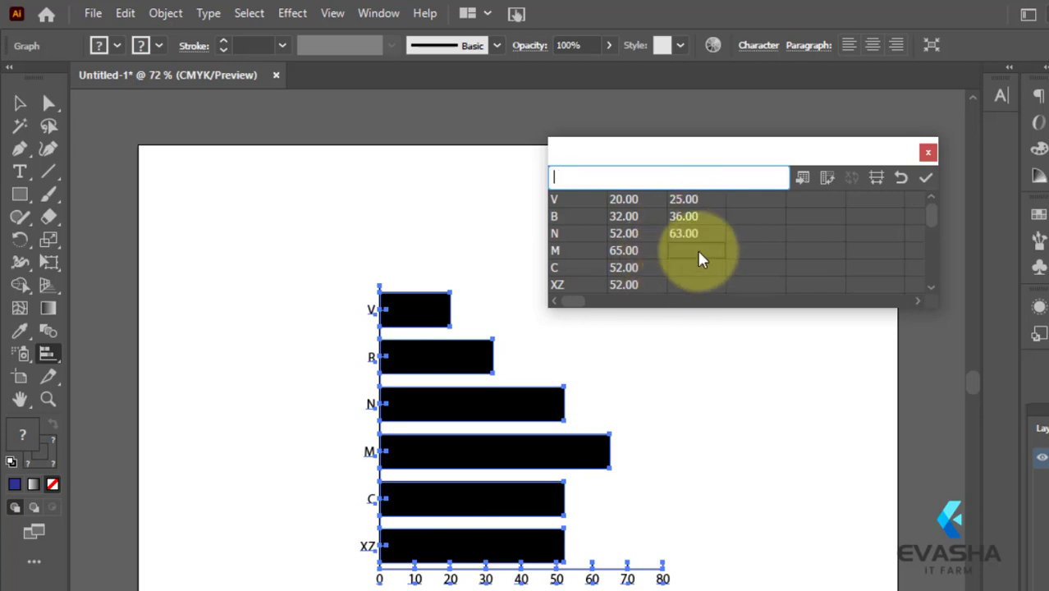
Complete the third column with 95, 20 and 21 for rows M, C and XZ, then apply the data and close its window.
{"action": "type", "text": "95"}
{"action": "left_click", "coordinate": [684, 267]}
{"action": "type", "text": "20"}
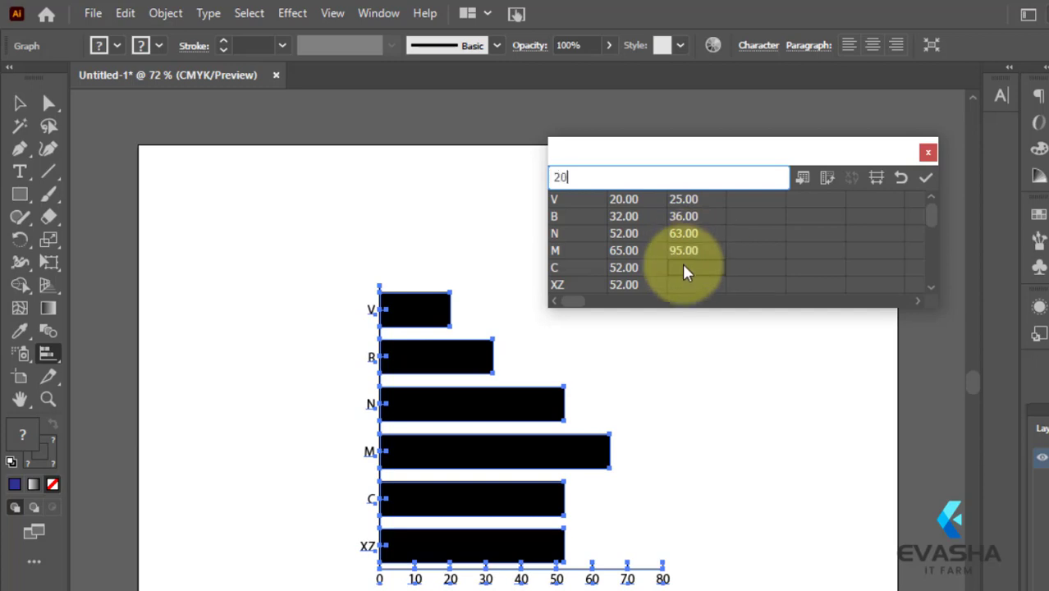
{"action": "left_click", "coordinate": [669, 284]}
{"action": "type", "text": "21"}
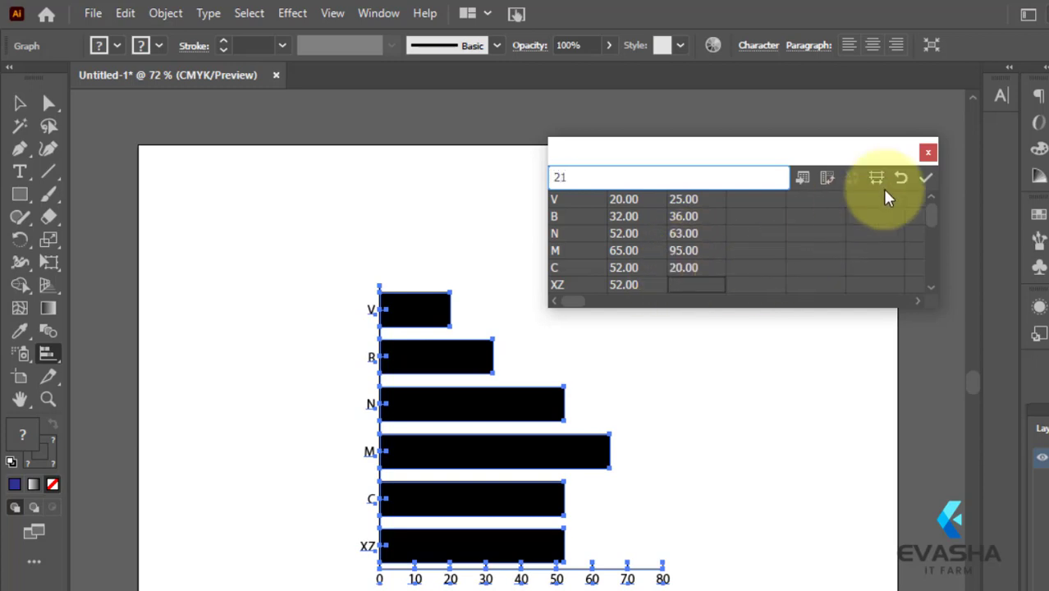
{"action": "left_click", "coordinate": [924, 176]}
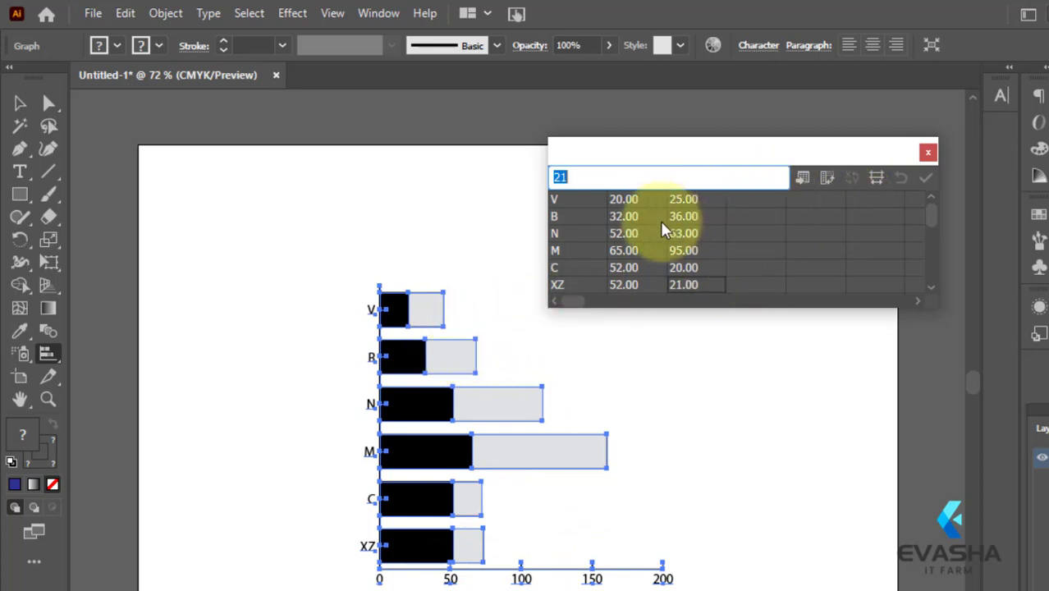
{"action": "left_click", "coordinate": [926, 155]}
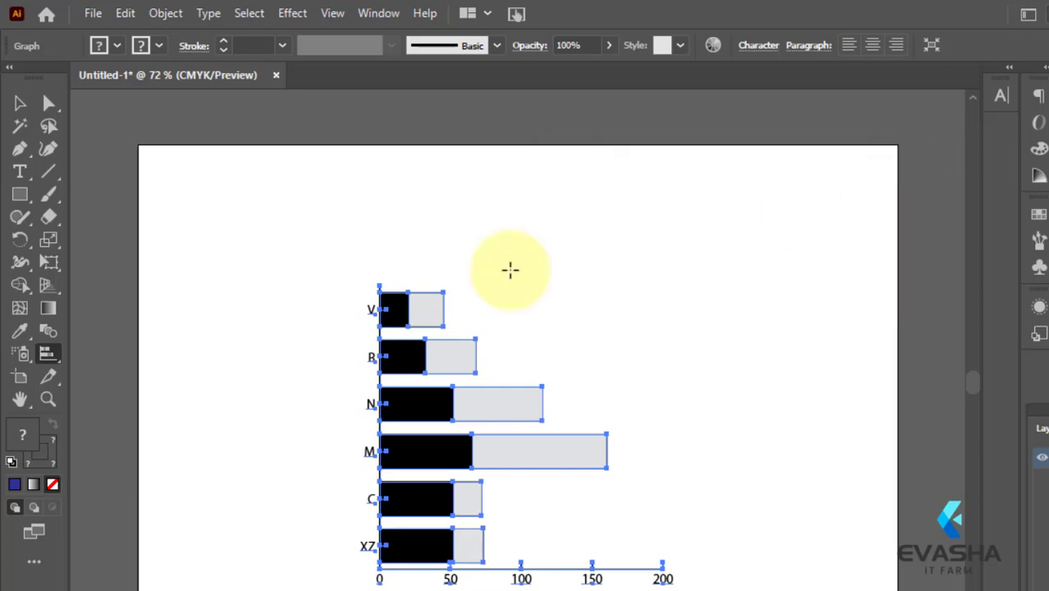
Delete the stacked bar graph from the artboard.
{"action": "left_click", "coordinate": [19, 103]}
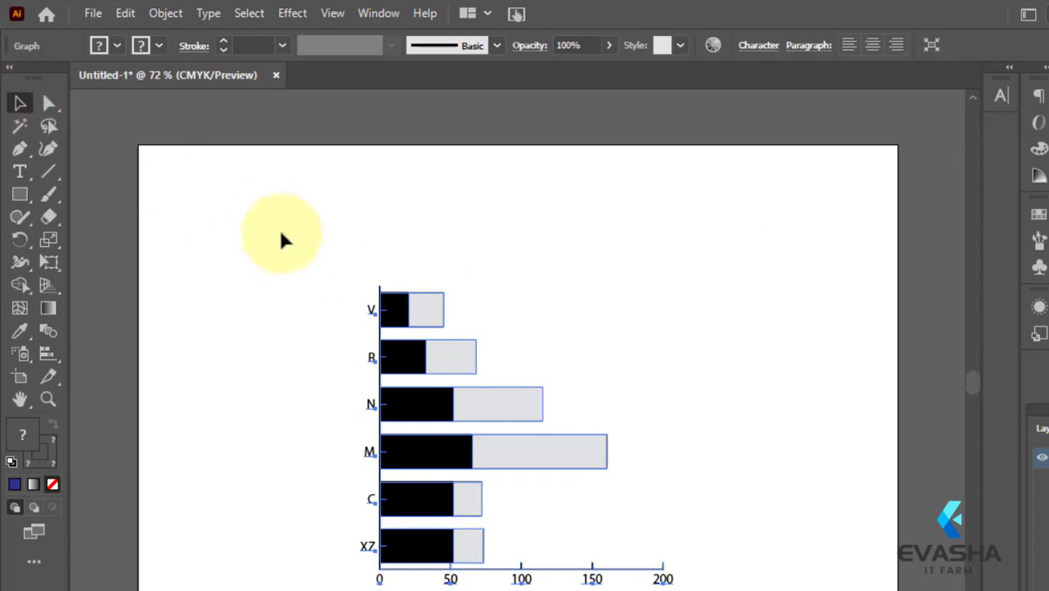
{"action": "left_click_drag", "start_coordinate": [281, 237], "coordinate": [604, 511]}
{"action": "key", "text": "Delete"}
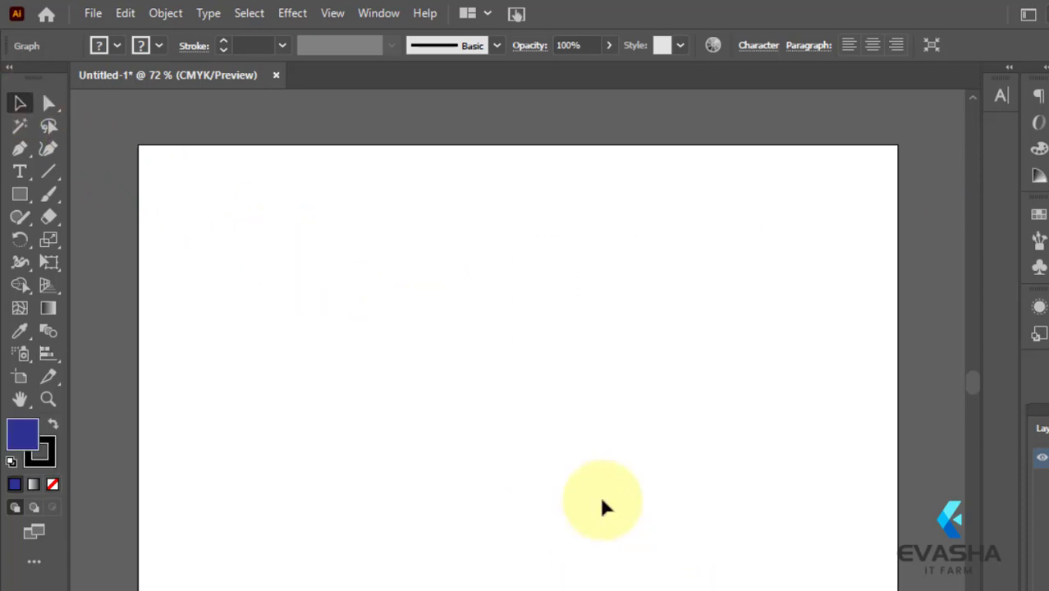
Switch to the Line Graph tool.
{"action": "right_click", "coordinate": [50, 351]}
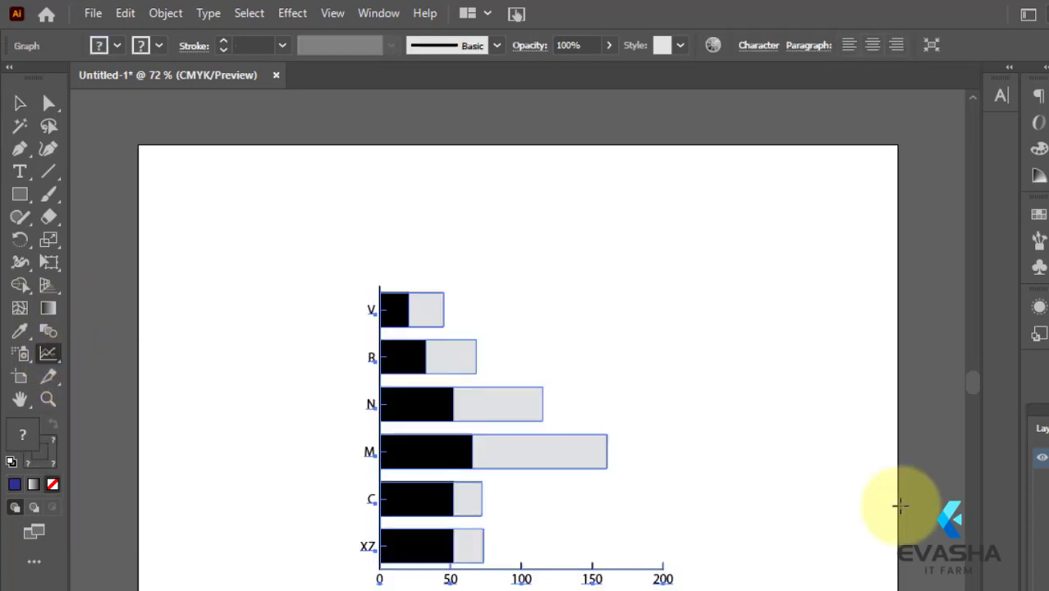